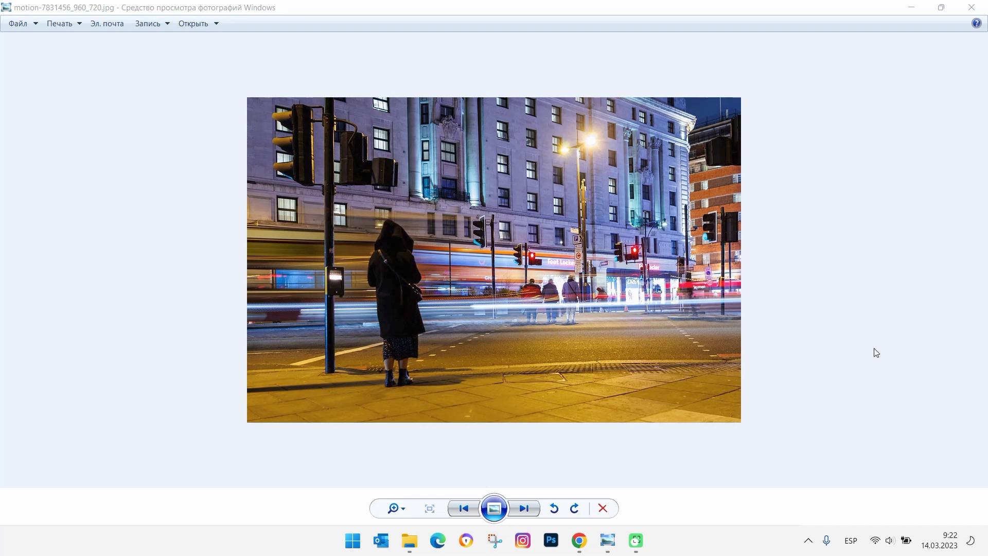
Hide the photo viewer and bring forward Chrome showing the lama-cleaner repository.
scroll(874, 347, "up", 2)
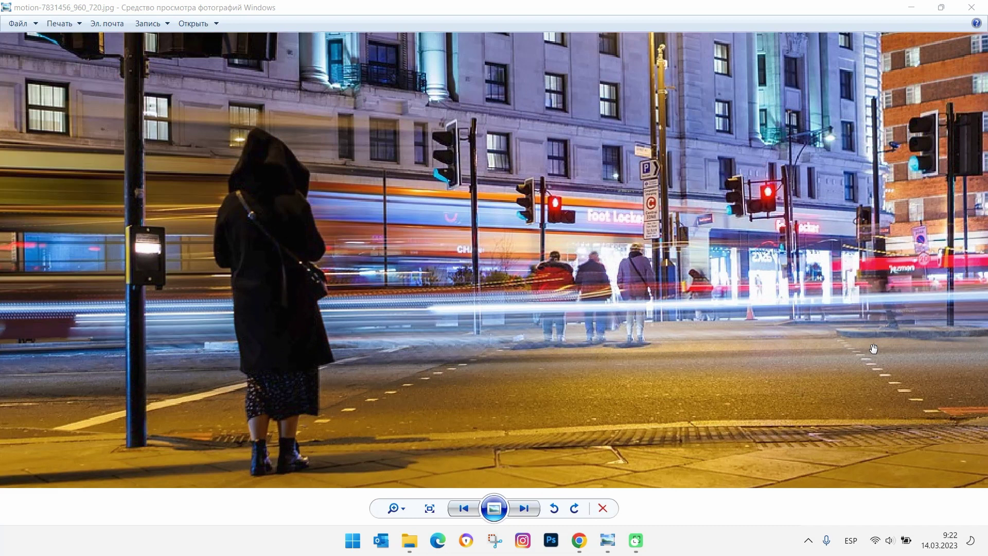
scroll(874, 347, "down", 2)
scroll(873, 348, "up", 1)
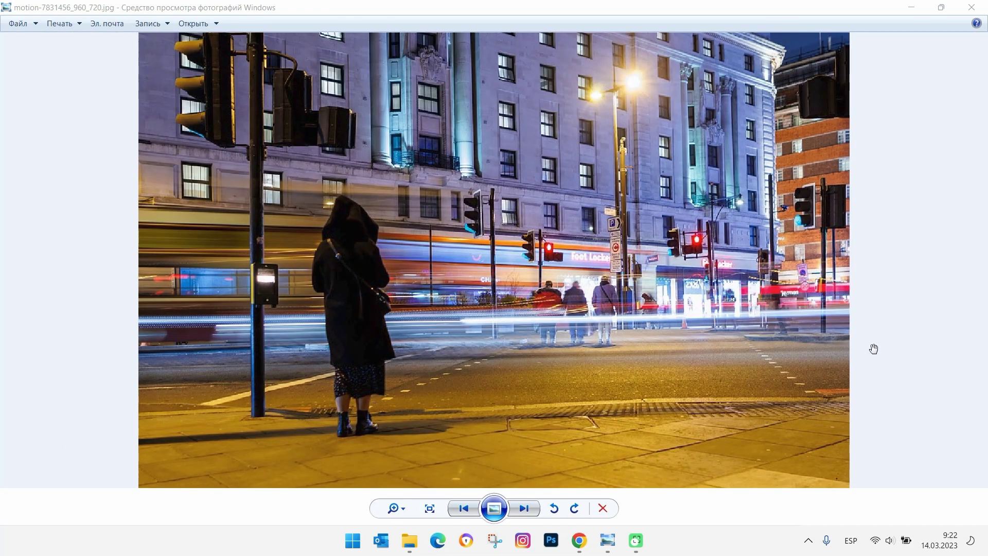
left_click(911, 7)
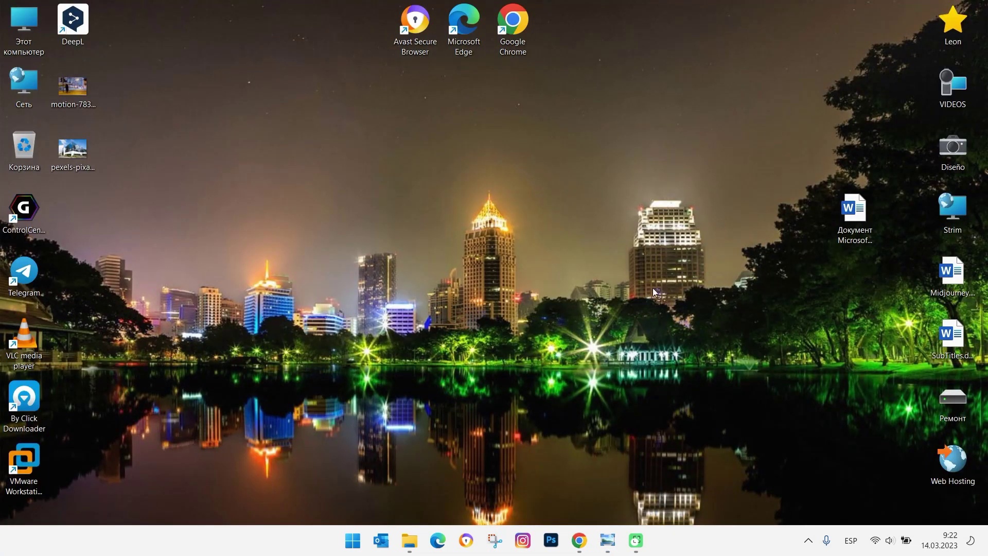
left_click(582, 543)
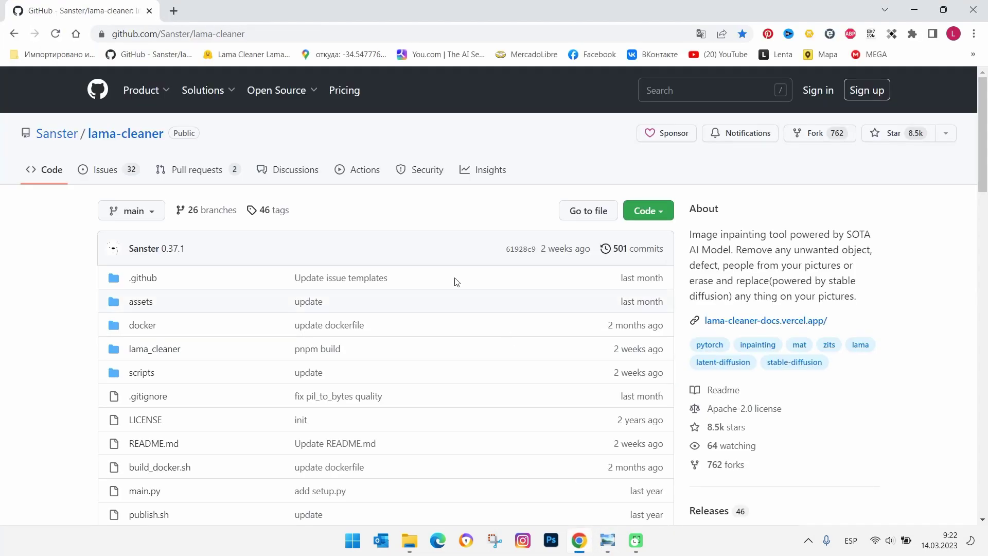
Scroll the repository page down to the README Features and Quick Start sections.
scroll(446, 271, "down", 2)
scroll(446, 271, "down", 2)
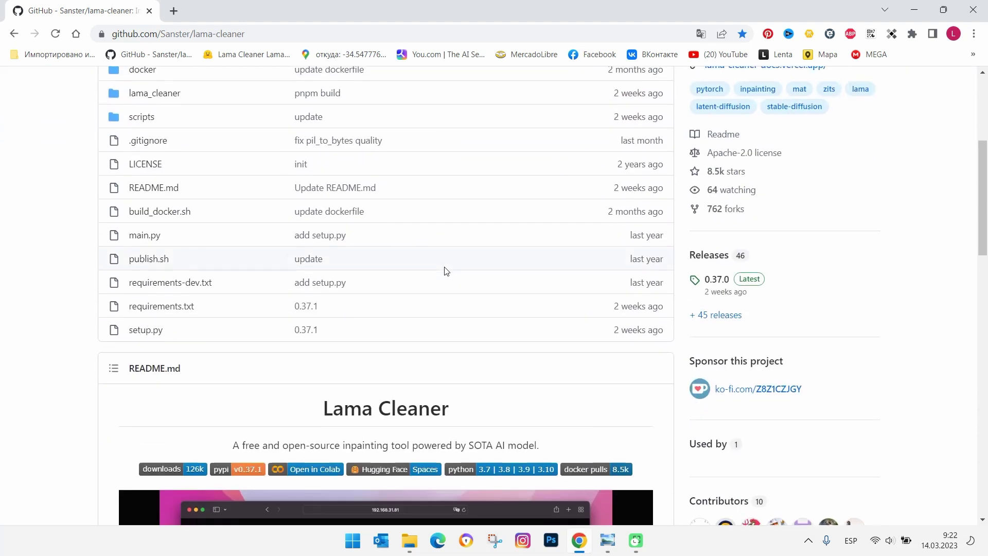
scroll(446, 272, "up", 5)
scroll(446, 271, "down", 1)
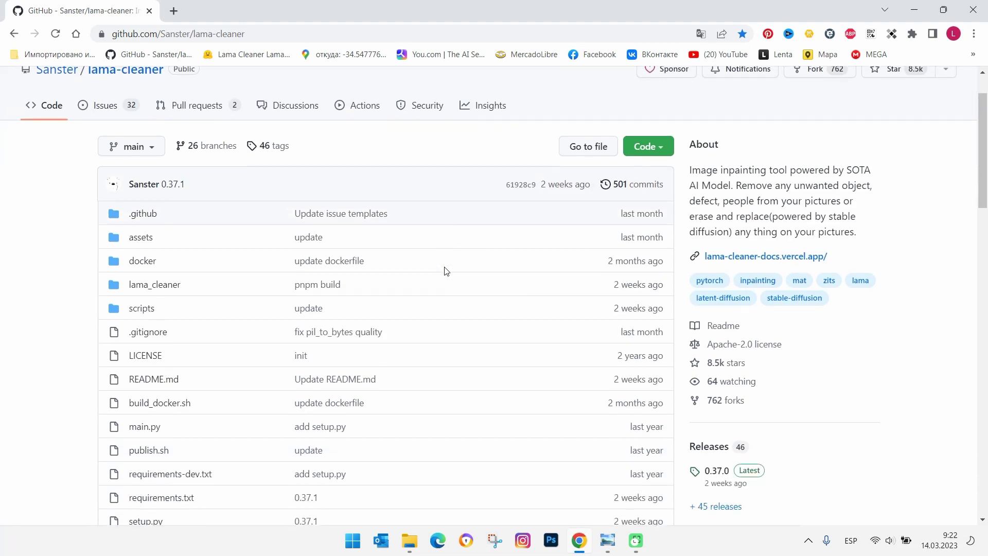
scroll(446, 271, "down", 2)
scroll(446, 271, "down", 3)
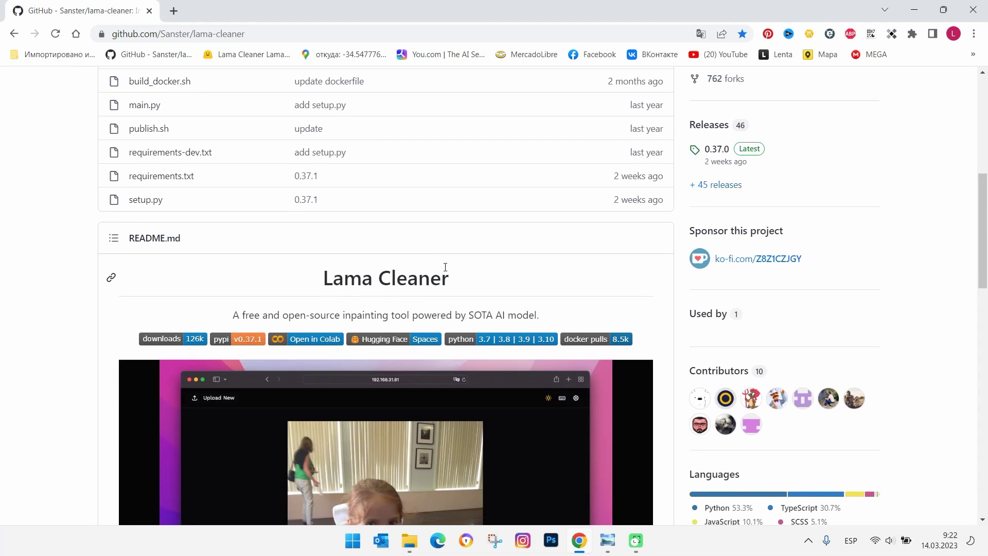
scroll(445, 267, "down", 5)
scroll(445, 267, "down", 5)
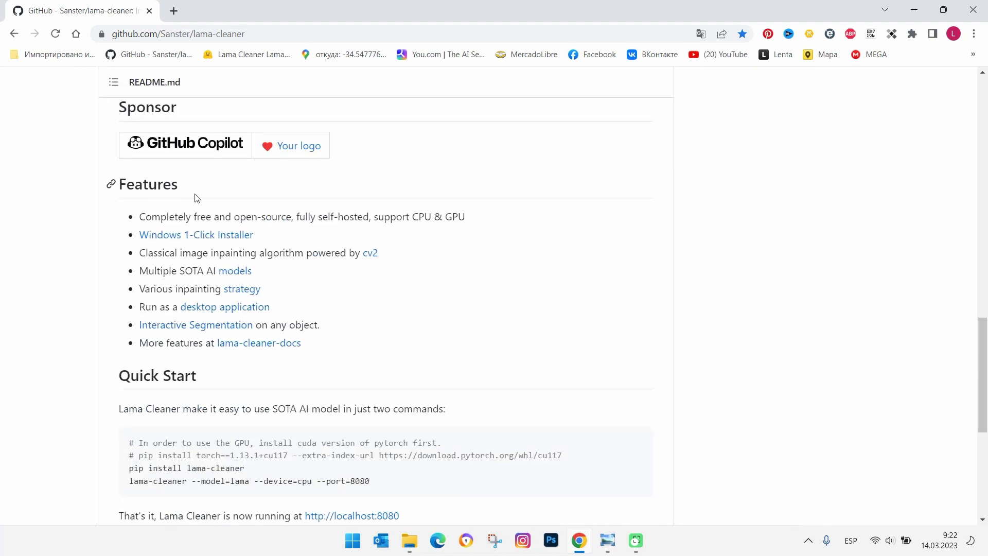
Open the Windows 1-Click Installer documentation page and look through it.
left_click(245, 236)
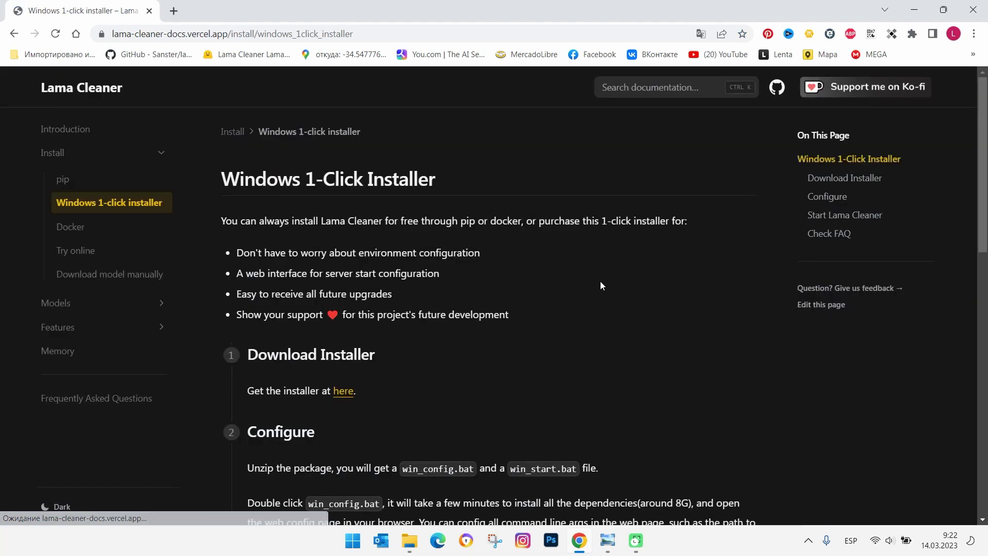
scroll(600, 280, "down", 3)
scroll(600, 281, "down", 5)
scroll(600, 281, "down", 3)
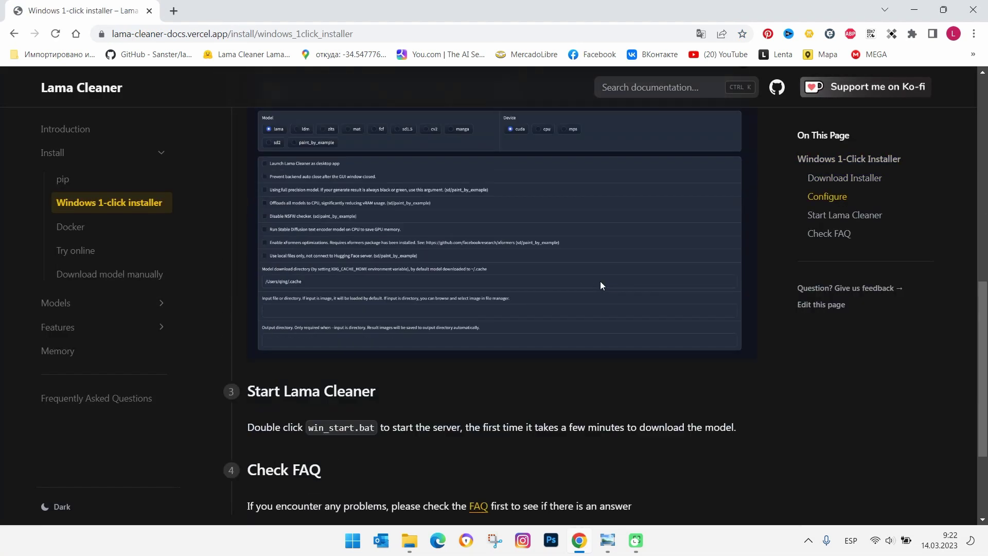
scroll(600, 281, "down", 3)
scroll(415, 381, "up", 13)
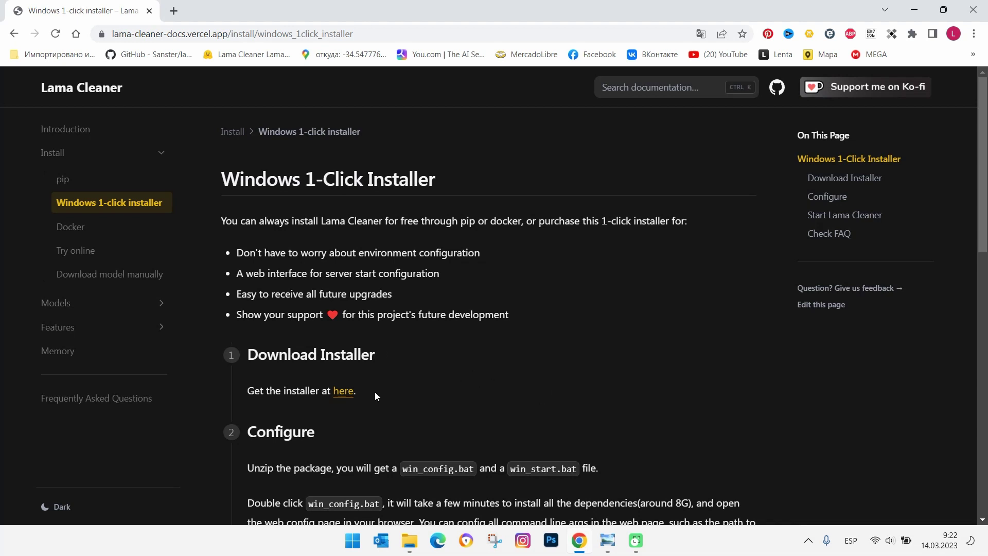
Open the $5.00 Lemon Squeezy checkout page for the 1-Click Windows Installer.
left_click(346, 395)
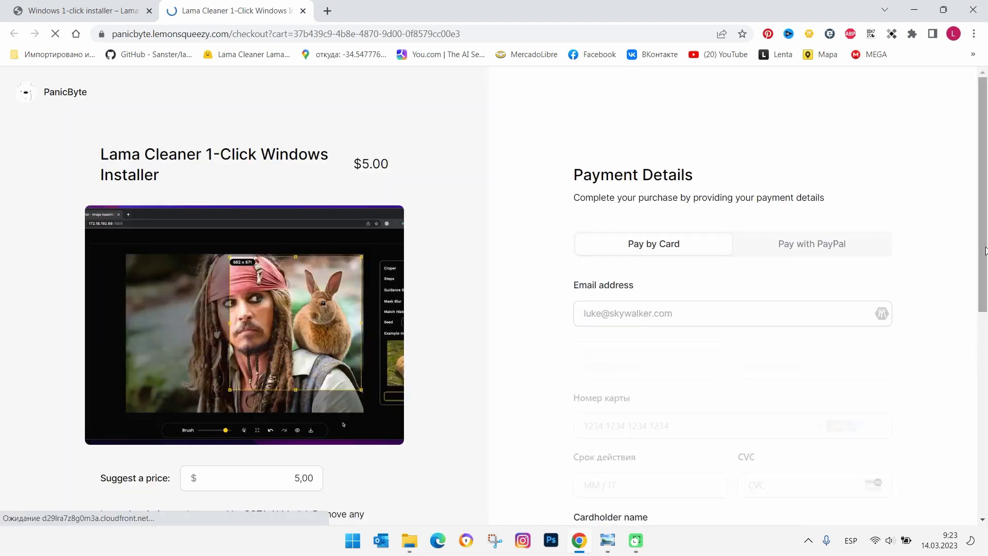
scroll(985, 251, "down", 1)
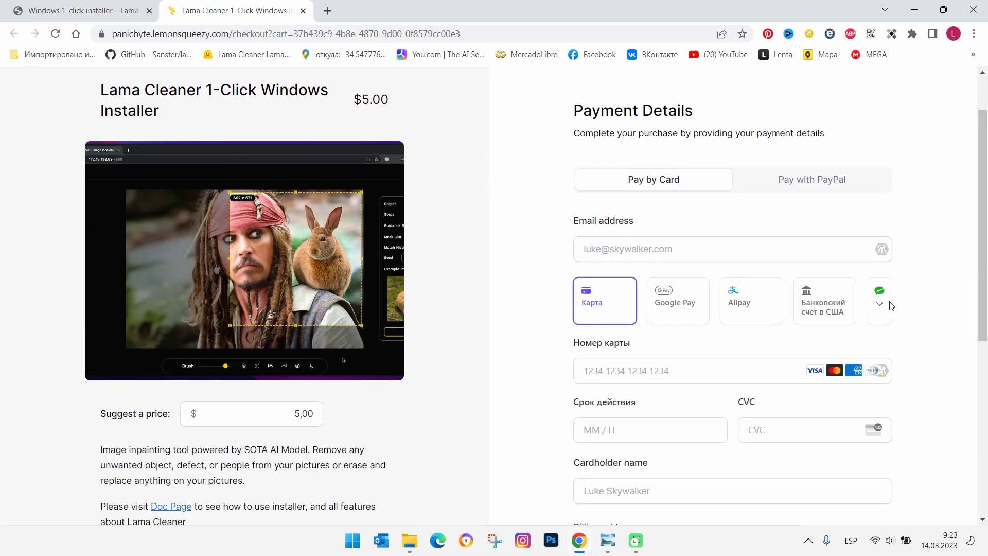
scroll(780, 292, "down", 4)
scroll(779, 291, "up", 5)
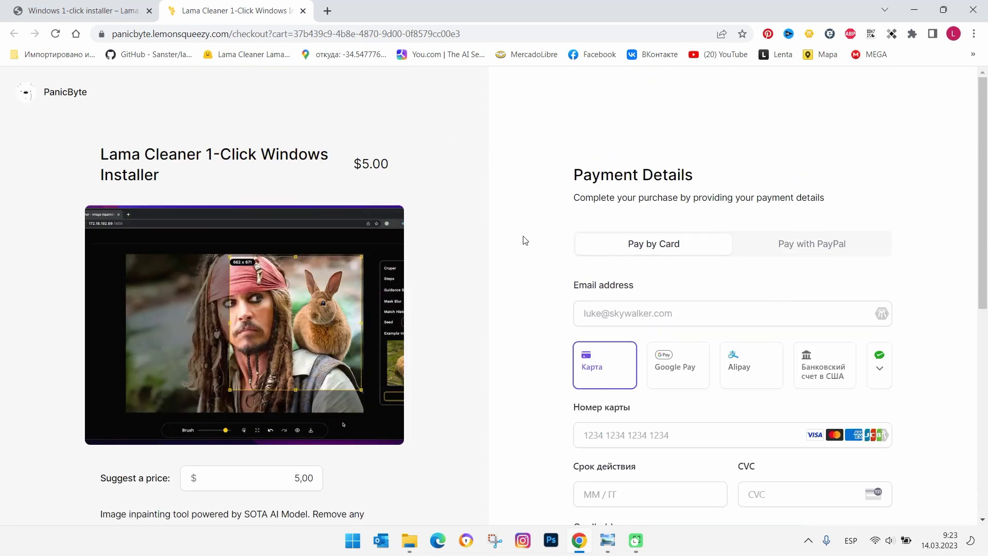
Visit the lama-cleaner GitHub repository's Code options, then open the Lama-Cleaner-lama Hugging Face space.
left_click(65, 10)
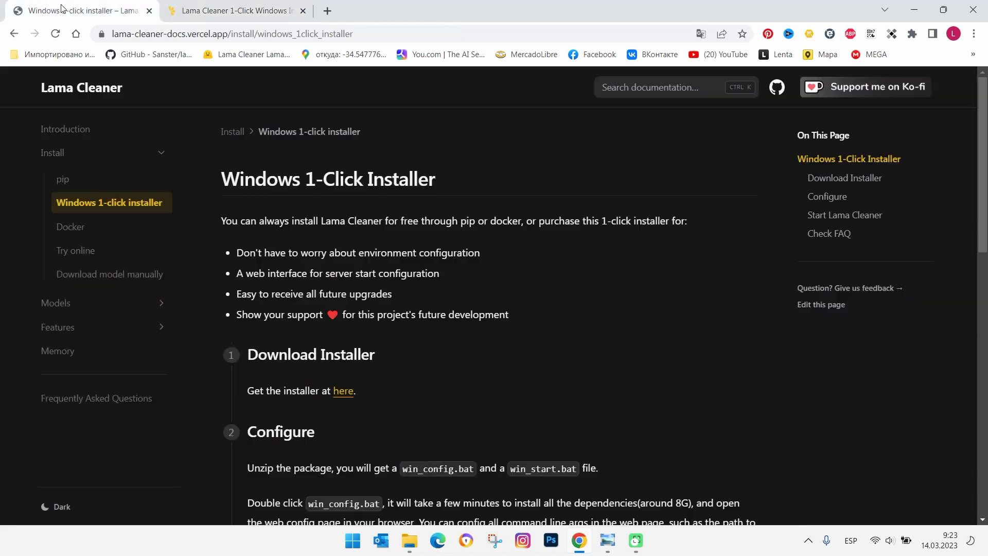
left_click(149, 54)
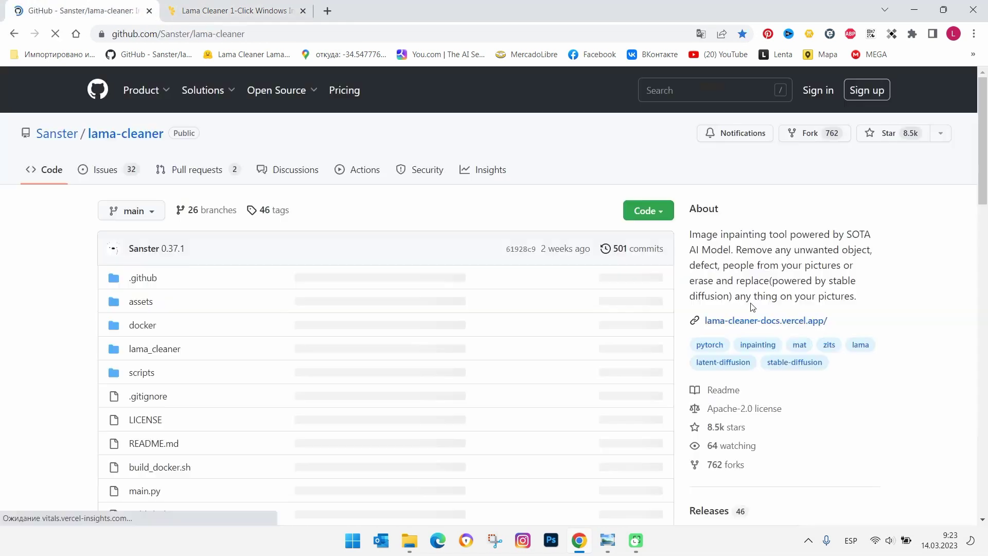
scroll(537, 284, "down", 6)
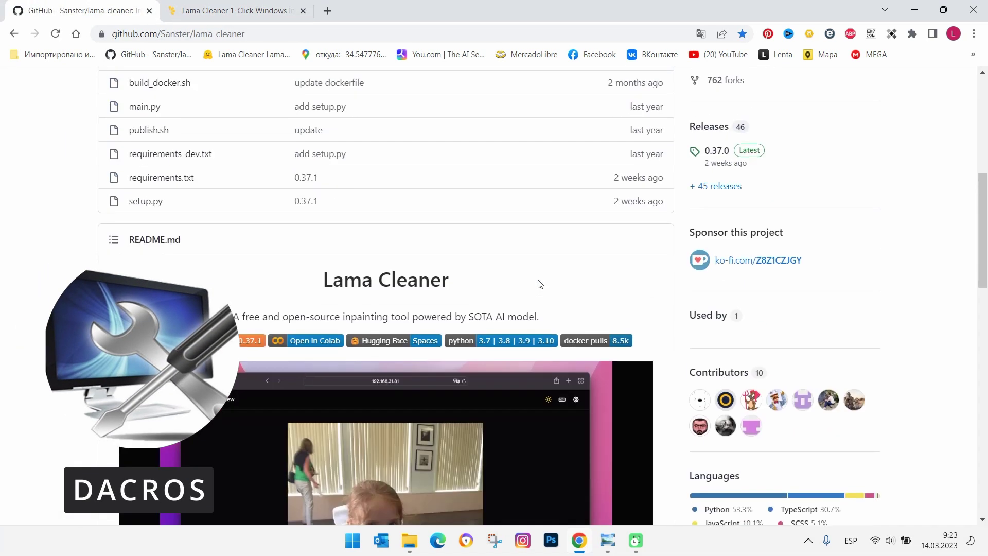
scroll(539, 284, "up", 6)
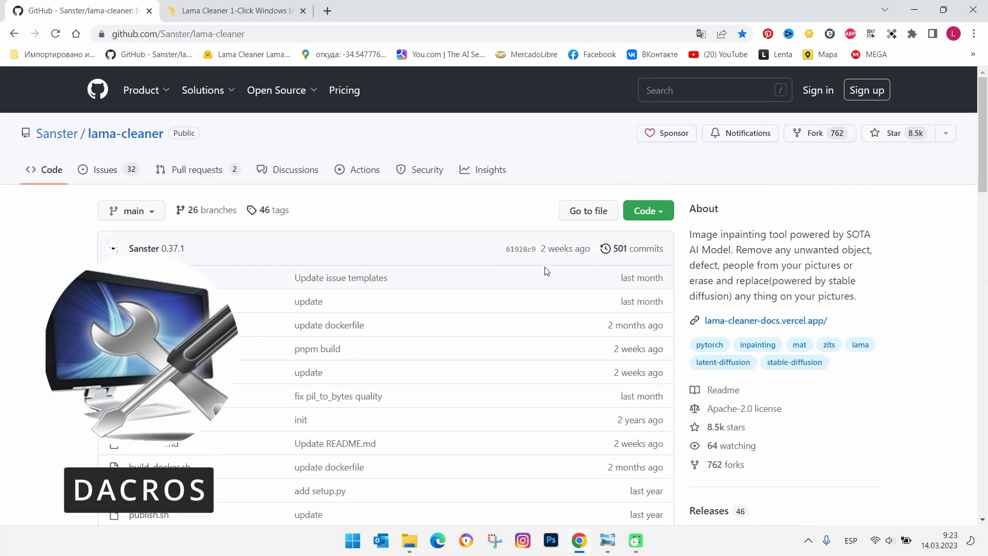
left_click(666, 212)
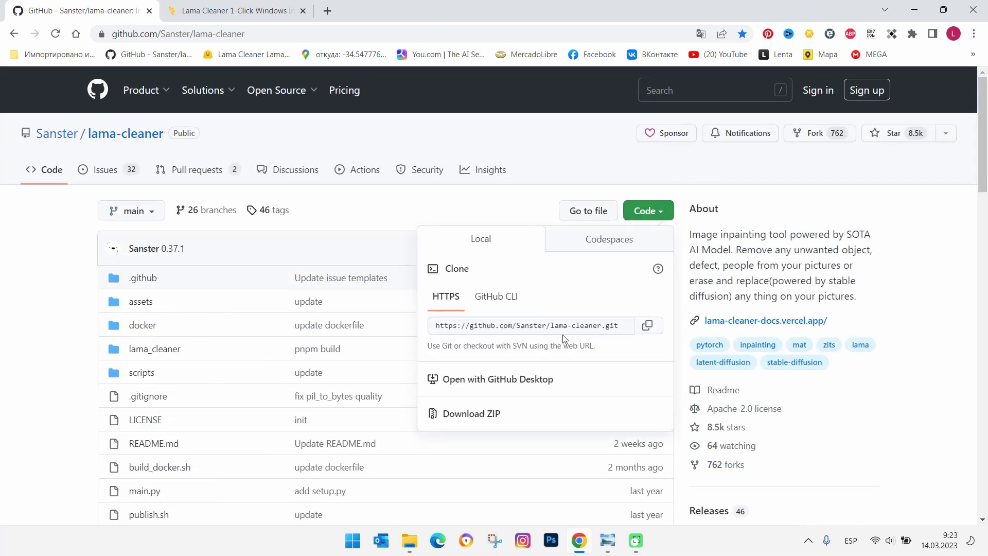
left_click(521, 126)
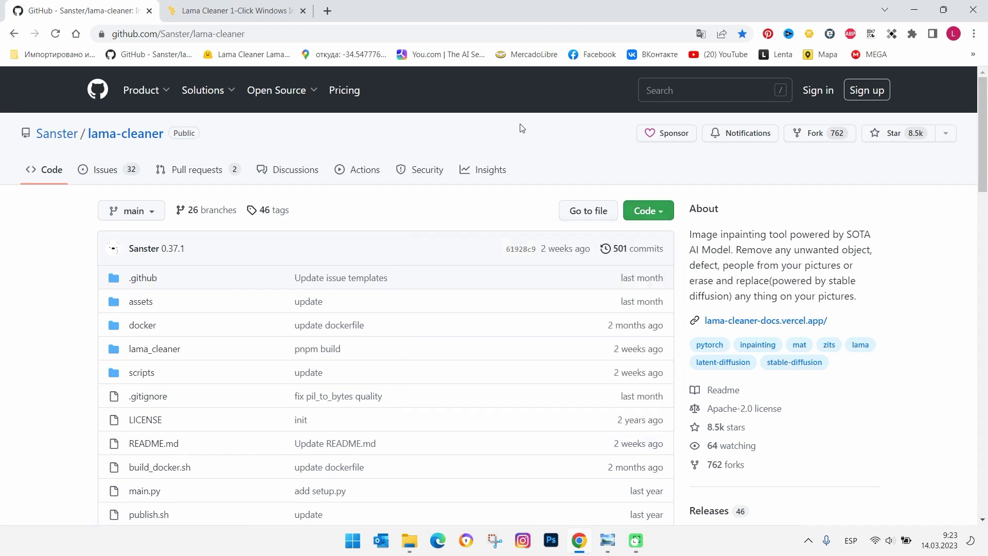
left_click(245, 55)
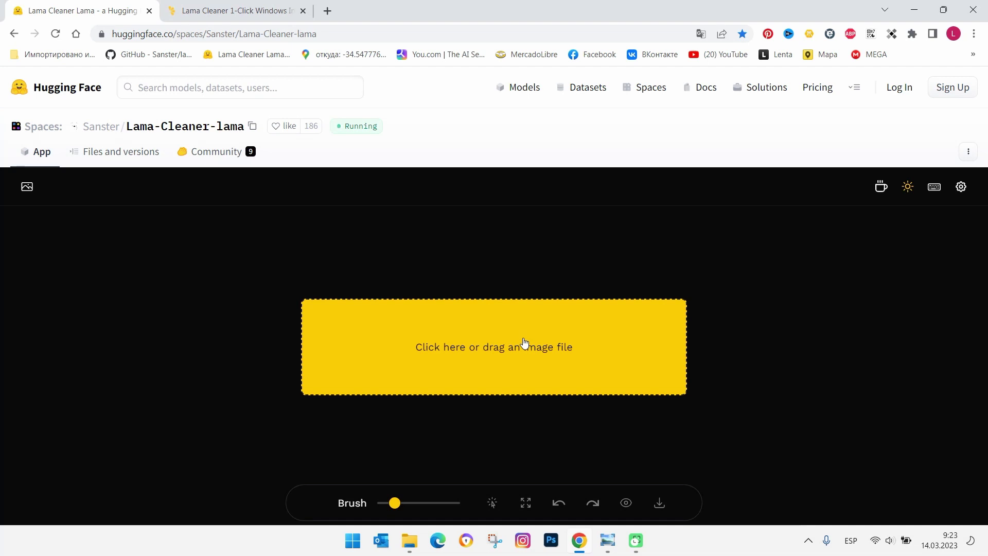
Upload motion-7831456_960_720.jpg into the Lama Cleaner space and switch to File Explorer.
left_click(524, 340)
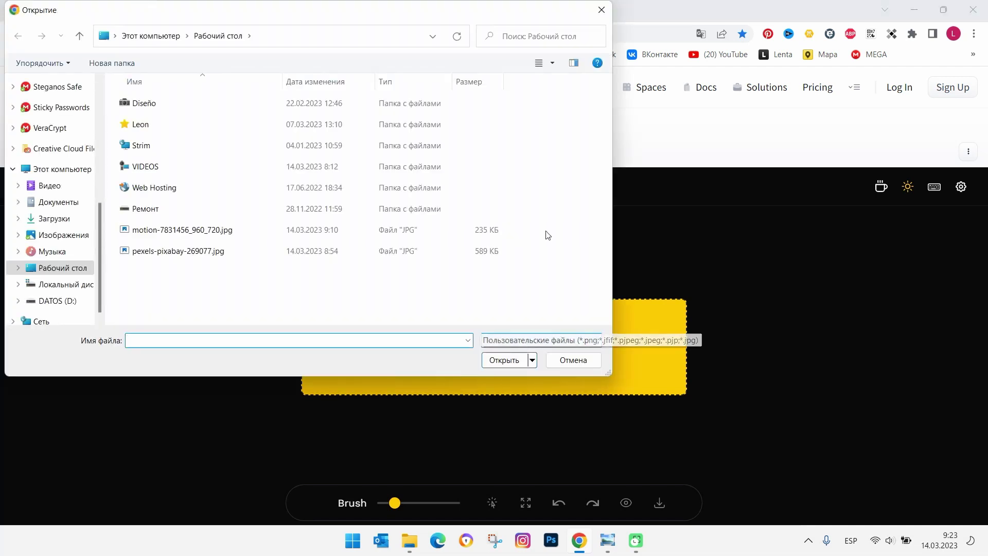
double_click(254, 229)
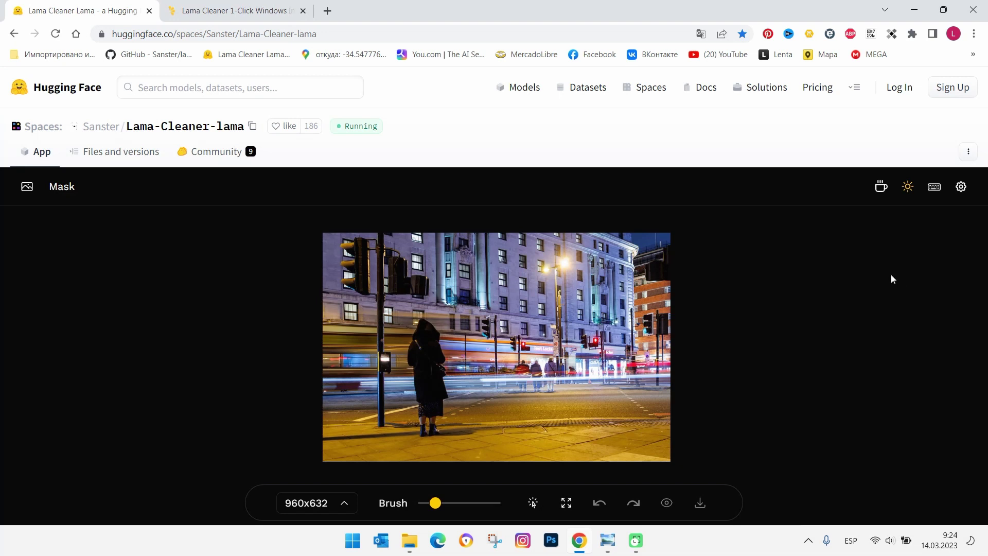
key("alt+Tab")
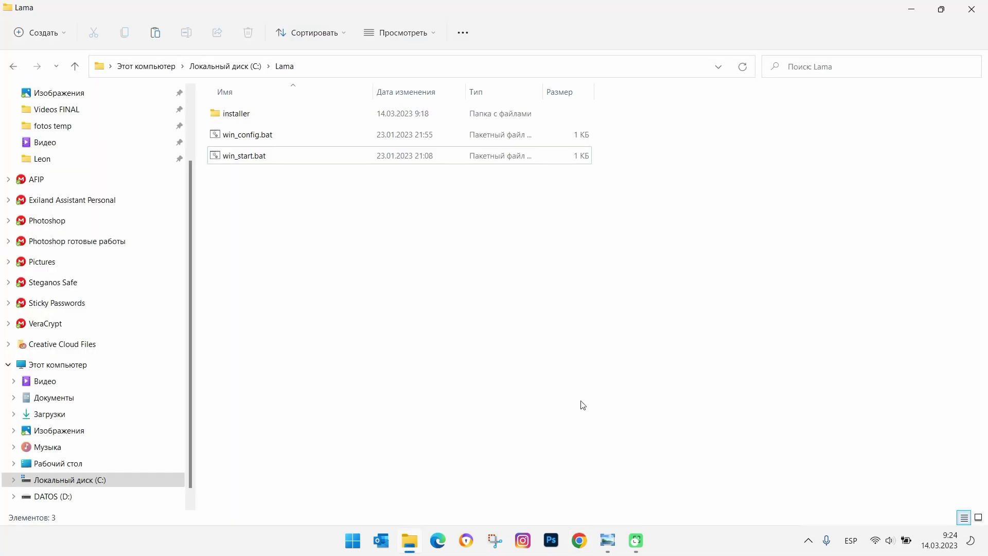
Run the win_config.bat script from the C:\Lama folder.
left_click(225, 66)
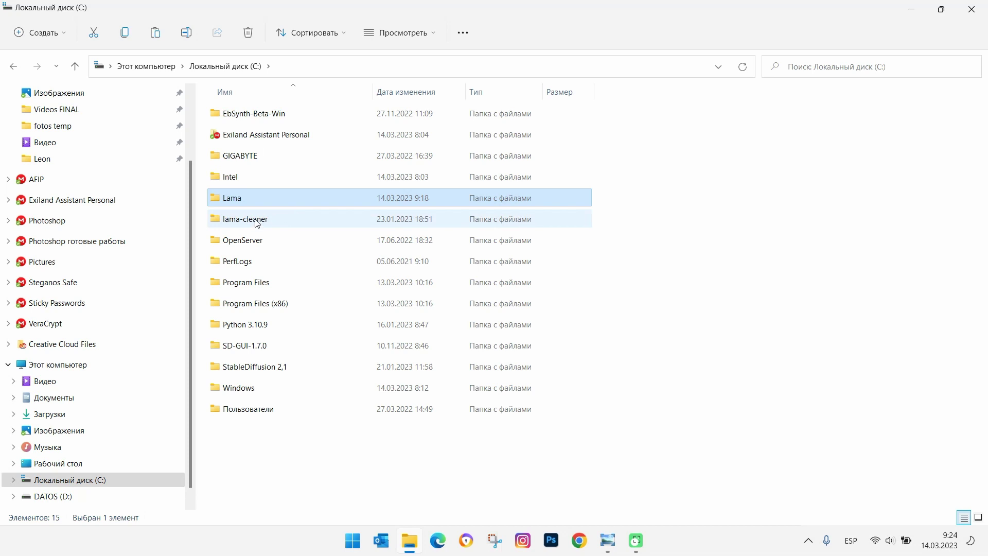
double_click(325, 207)
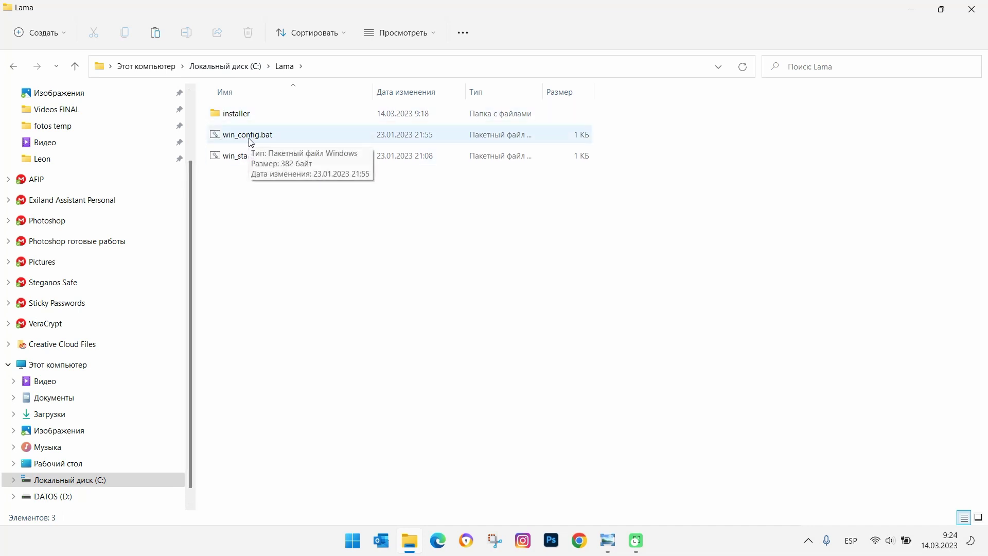
left_click(278, 140)
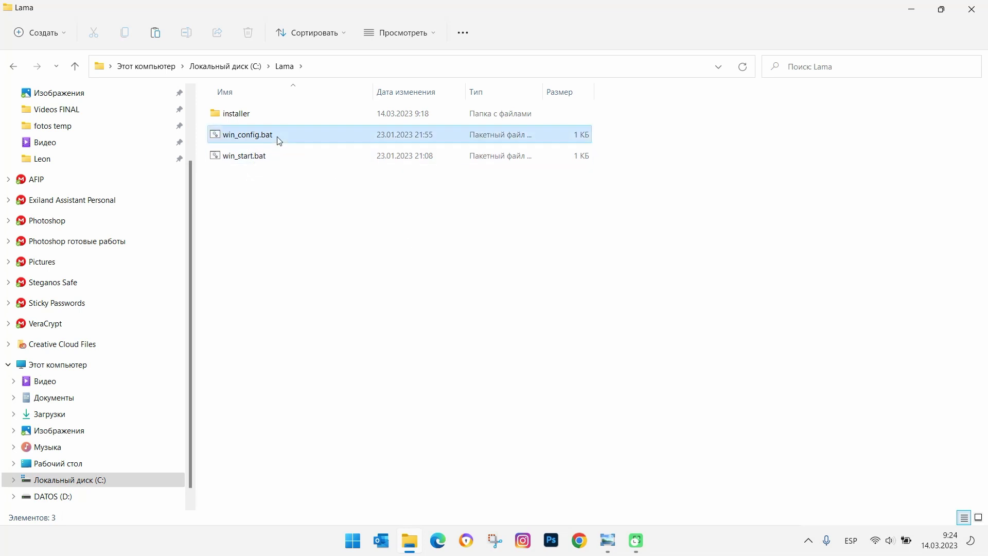
double_click(278, 140)
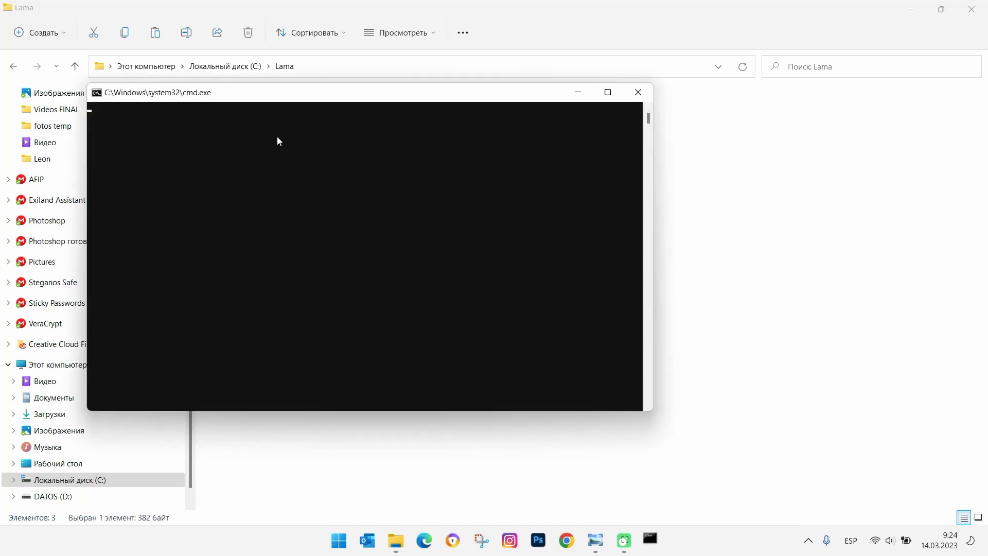
Maximize the console while lama-cleaner 0.37.1 installs and the config page opens at 127.0.0.1:7860.
left_click(608, 92)
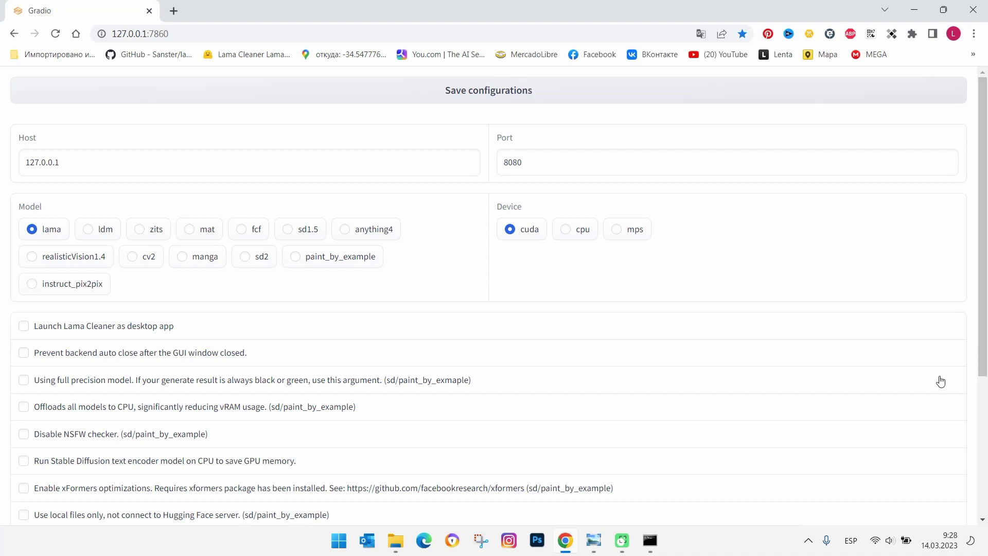
Save the lama model, cuda device, port 8080 settings to C:\Lama\installer_config.json and close the page.
scroll(941, 379, "down", 3)
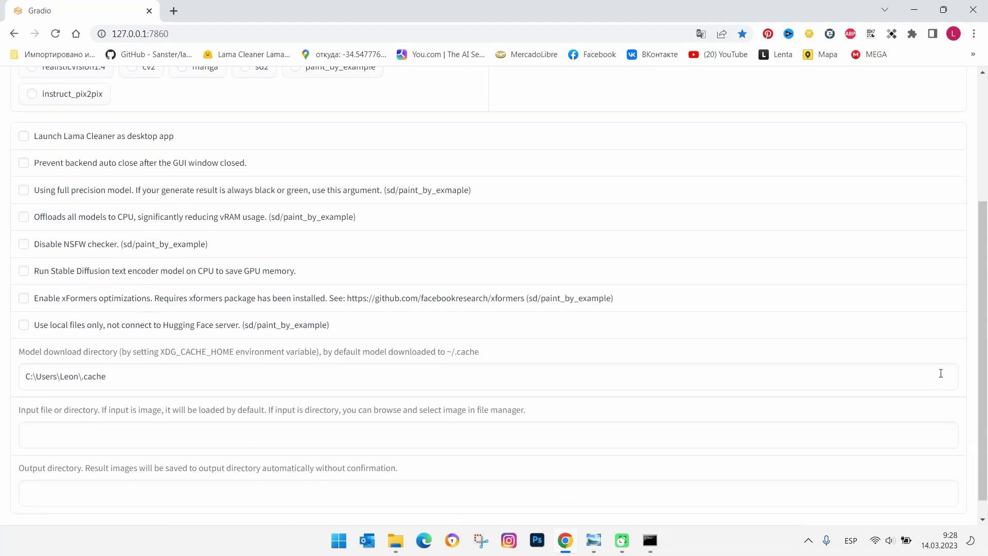
scroll(940, 379, "up", 4)
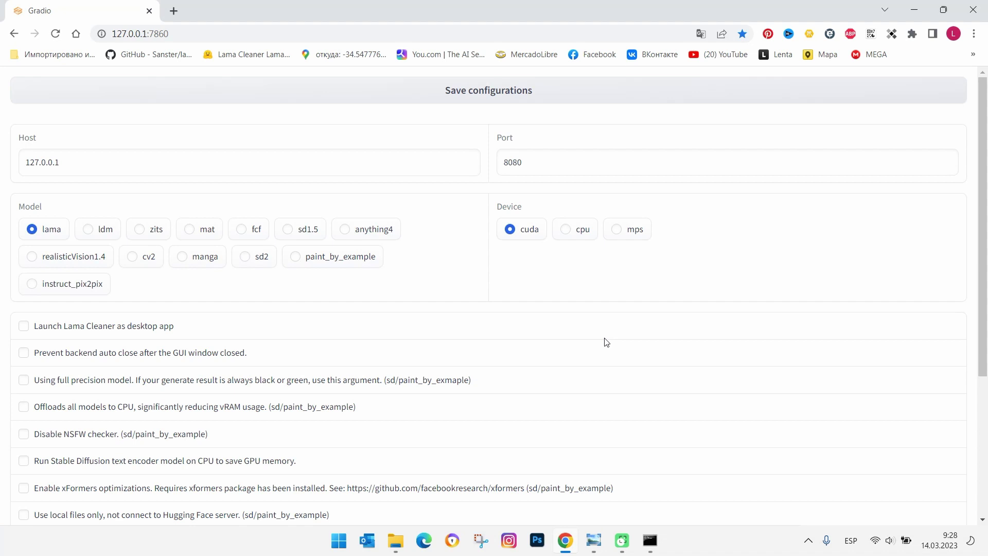
scroll(606, 343, "down", 1)
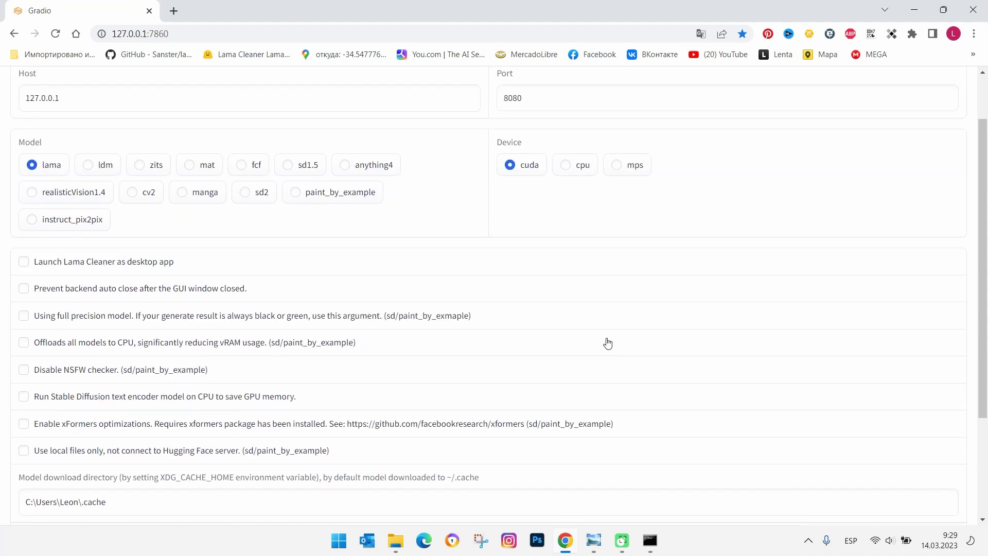
scroll(612, 291, "up", 1)
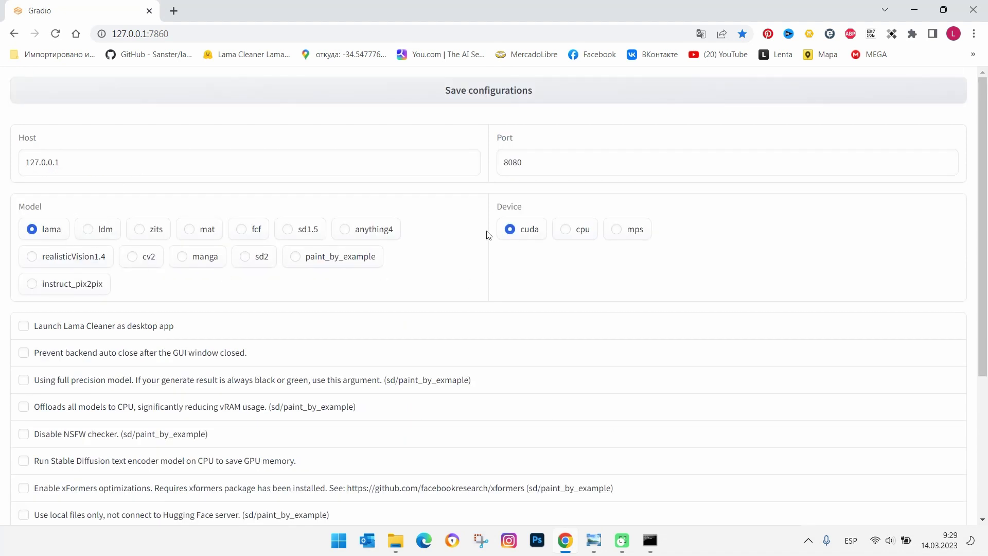
left_click(473, 96)
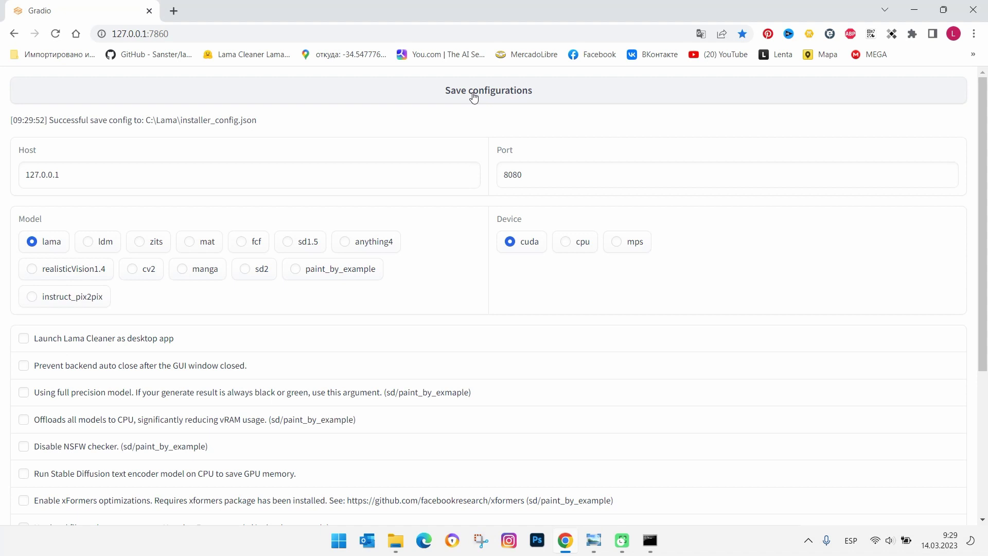
left_click(474, 97)
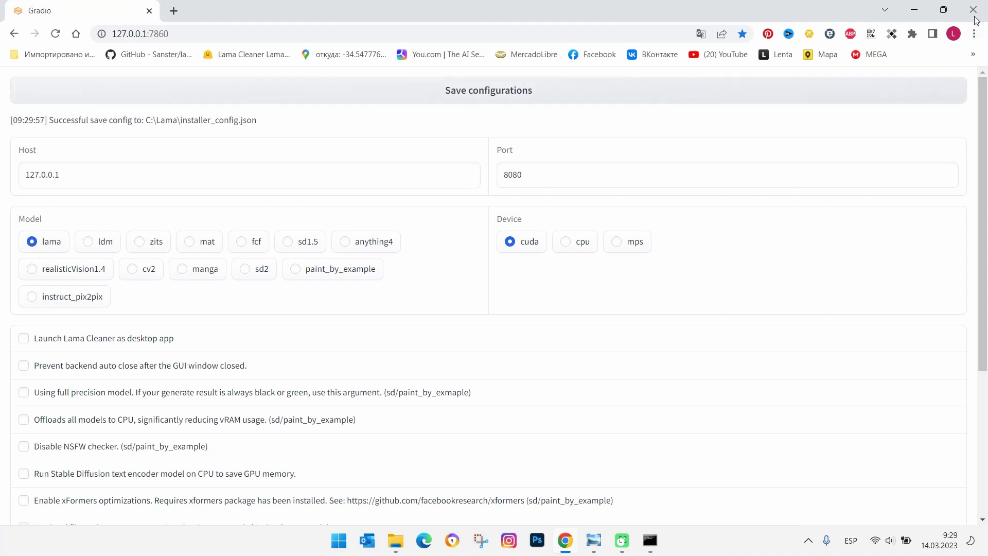
left_click(972, 10)
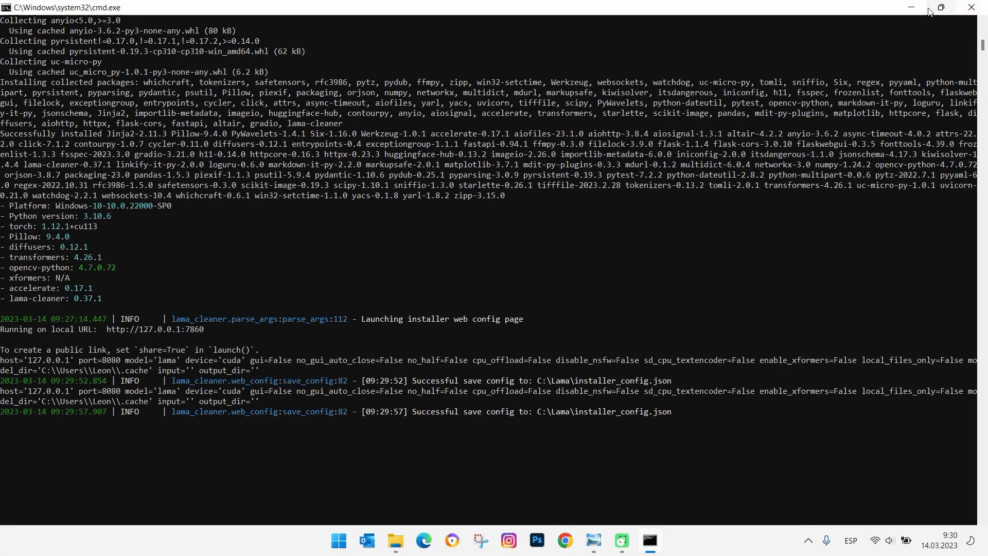
Start the Lama Cleaner server via win_start.bat with big-lama on 127.0.0.1:8080, then minimize it.
left_click(961, 7)
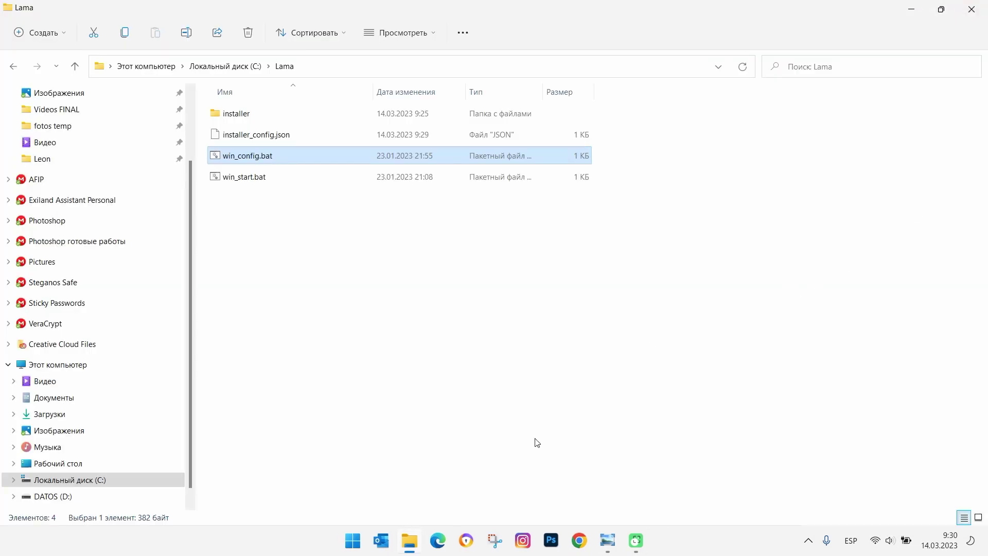
double_click(246, 179)
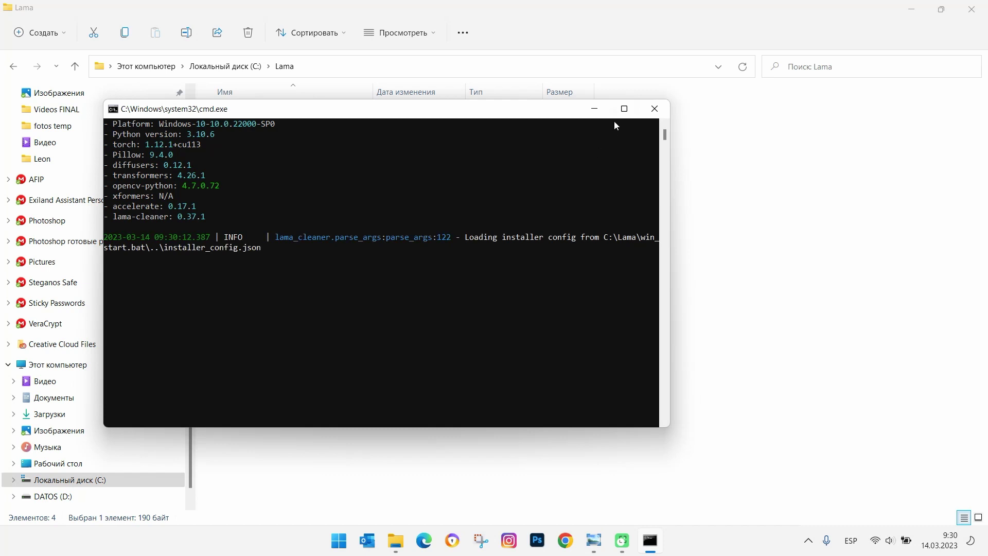
left_click(623, 108)
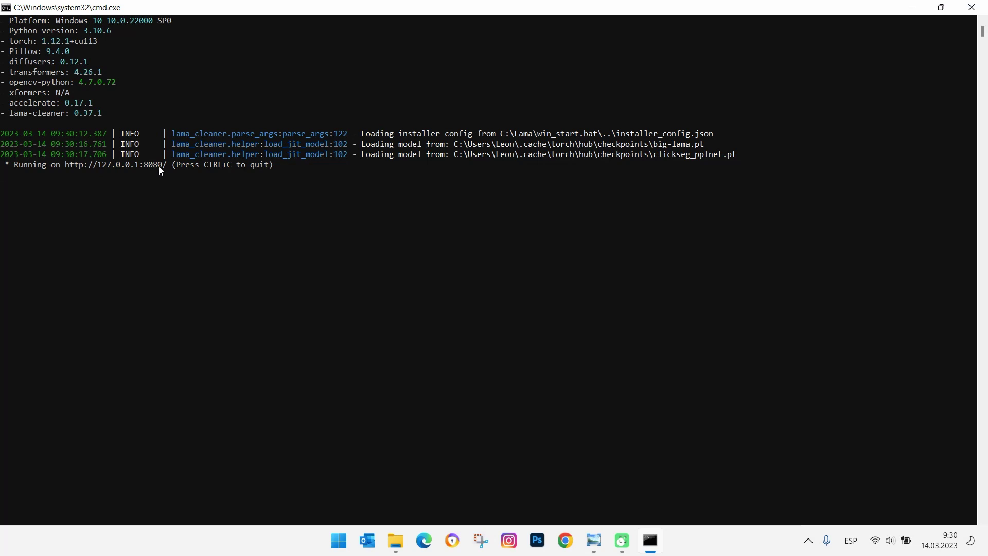
left_click(912, 8)
Launch a new Chrome window and bring the server console back to select its address.
left_click(912, 8)
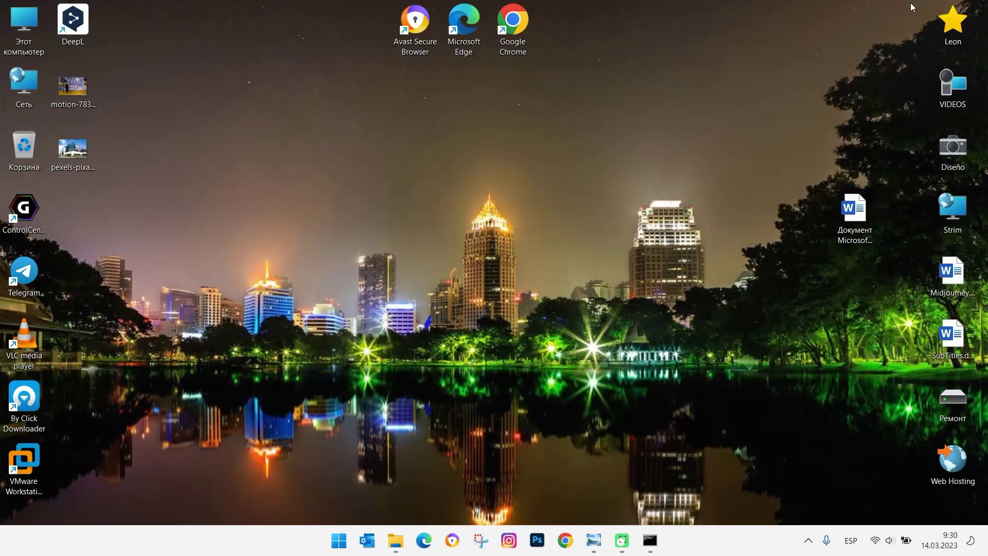
double_click(513, 29)
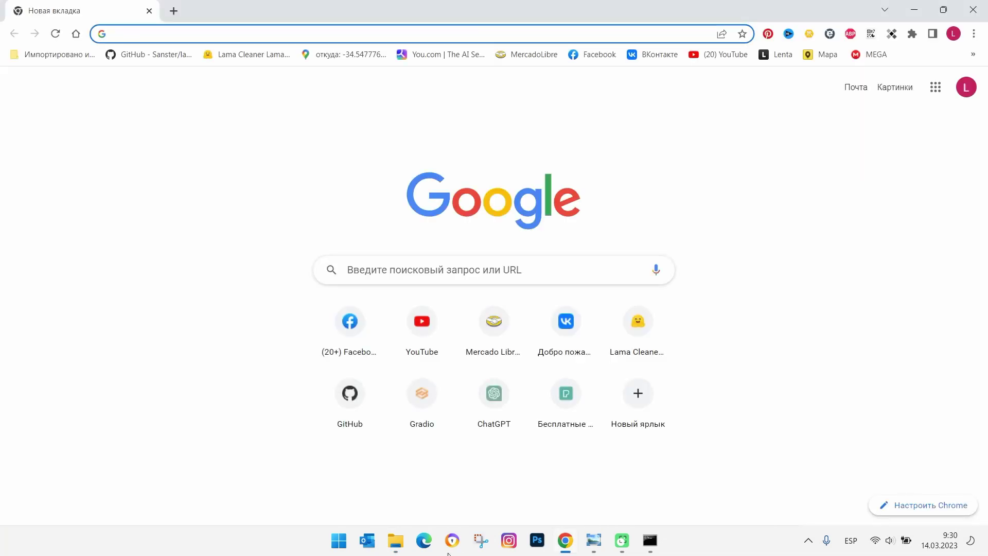
left_click(650, 540)
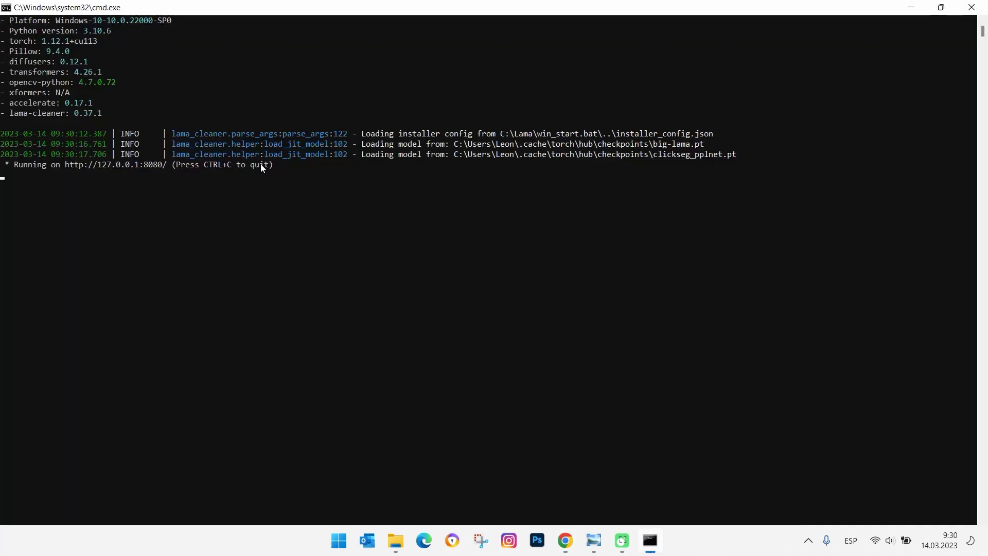
left_click_drag(165, 167, 105, 166)
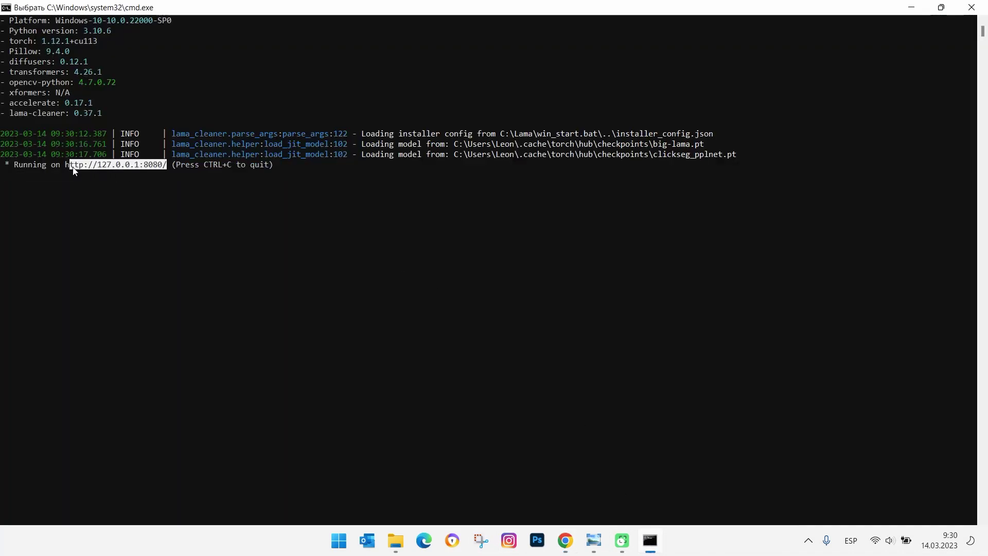
left_click_drag(105, 167, 78, 167)
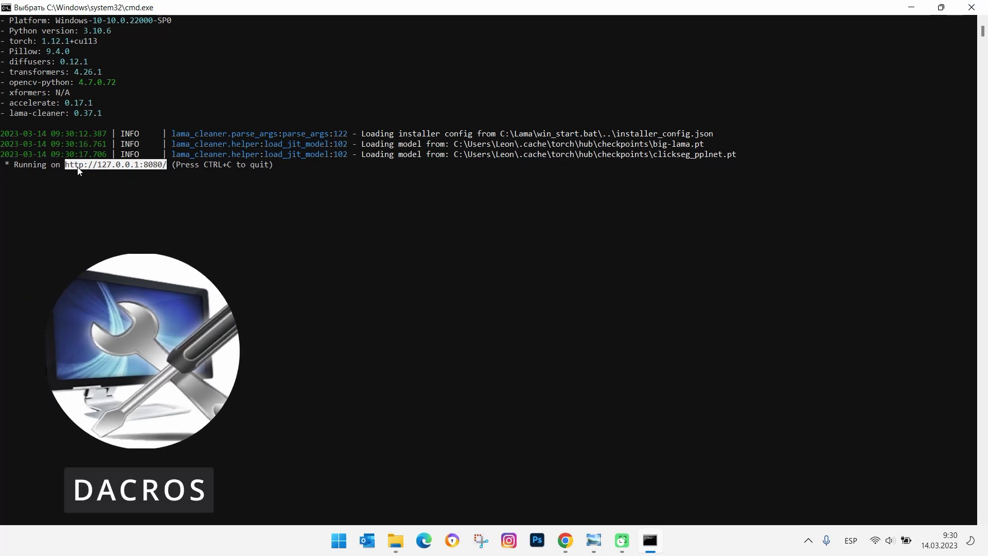
key("ctrl+c")
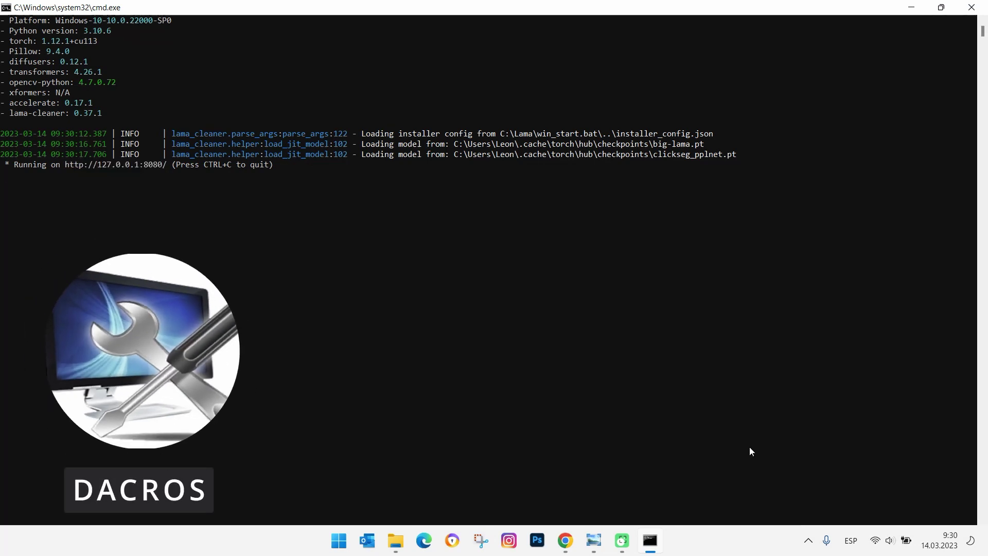
left_click(565, 540)
Load the Lama Cleaner editor at 127.0.0.1:8080 in Chrome and dismiss the translation offer.
left_click(624, 32)
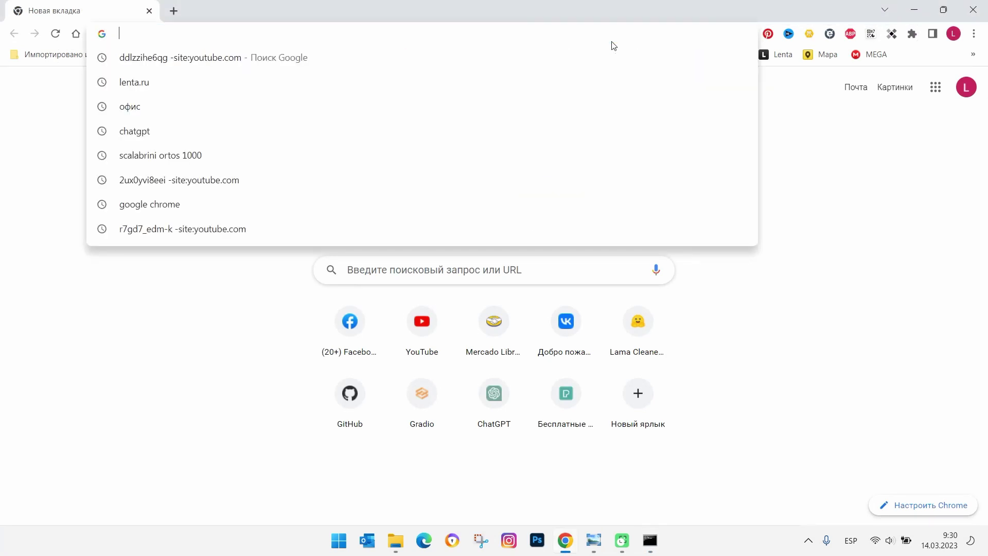
key("ctrl+v")
key("Return")
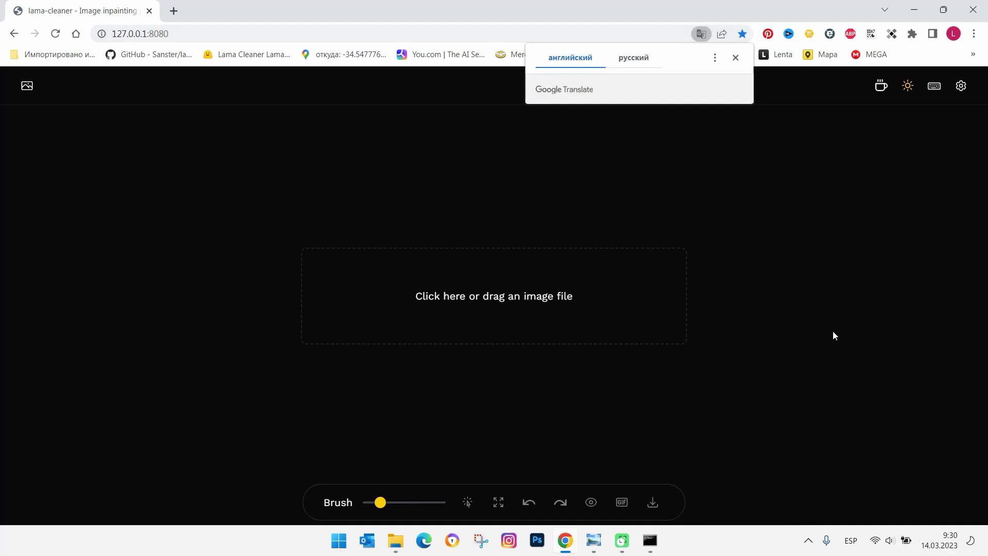
left_click(735, 57)
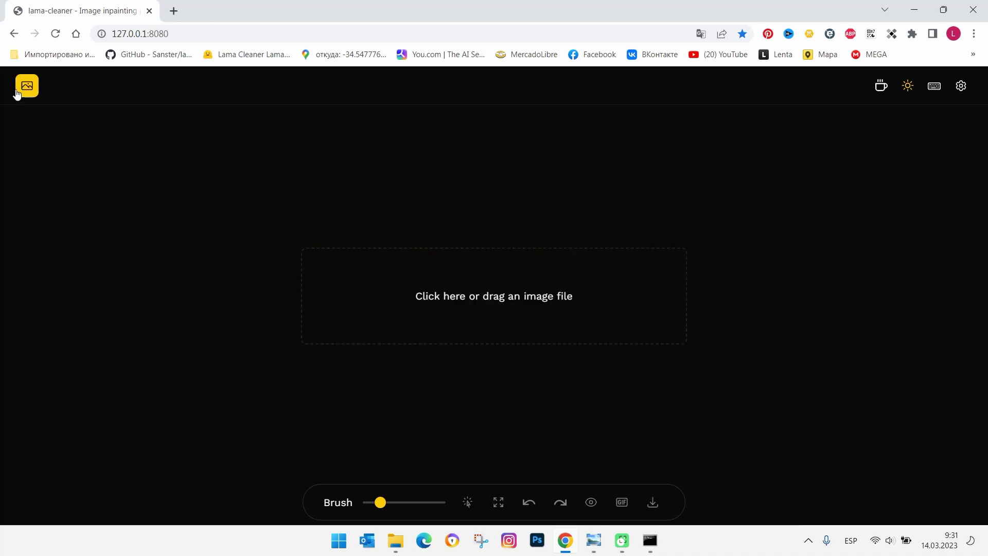
left_click(545, 314)
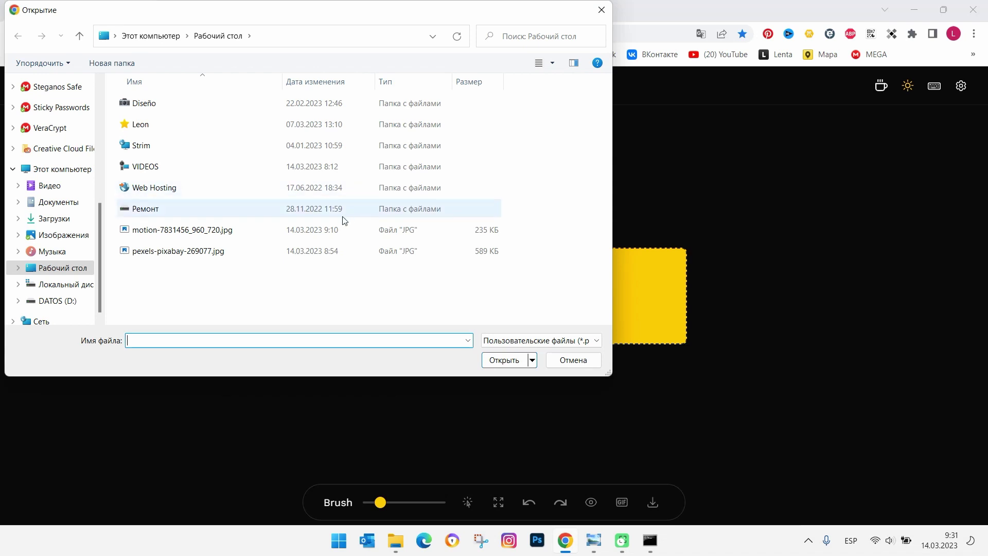
double_click(190, 231)
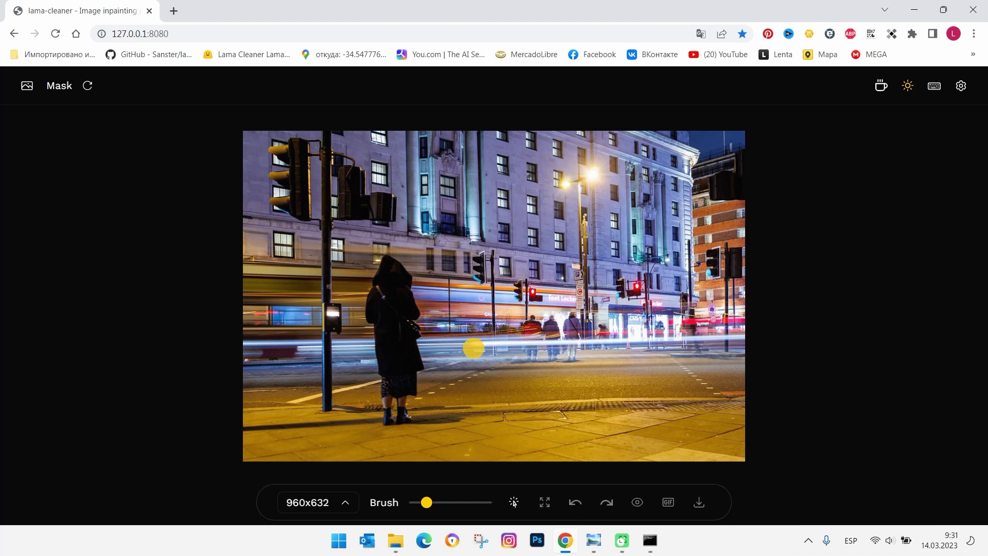
scroll(401, 336, "up", 1)
scroll(400, 335, "up", 2)
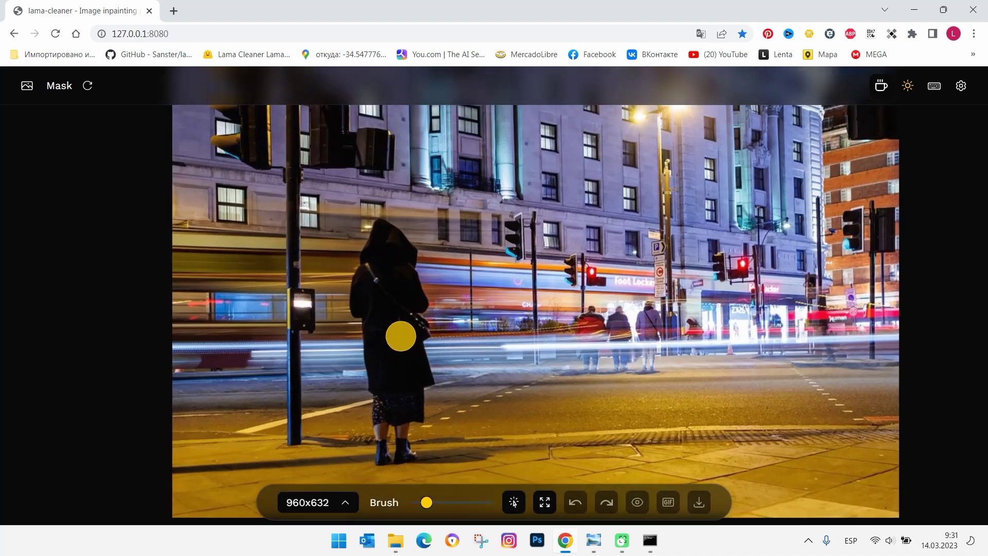
scroll(400, 336, "up", 2)
scroll(401, 335, "up", 2)
scroll(400, 334, "up", 1)
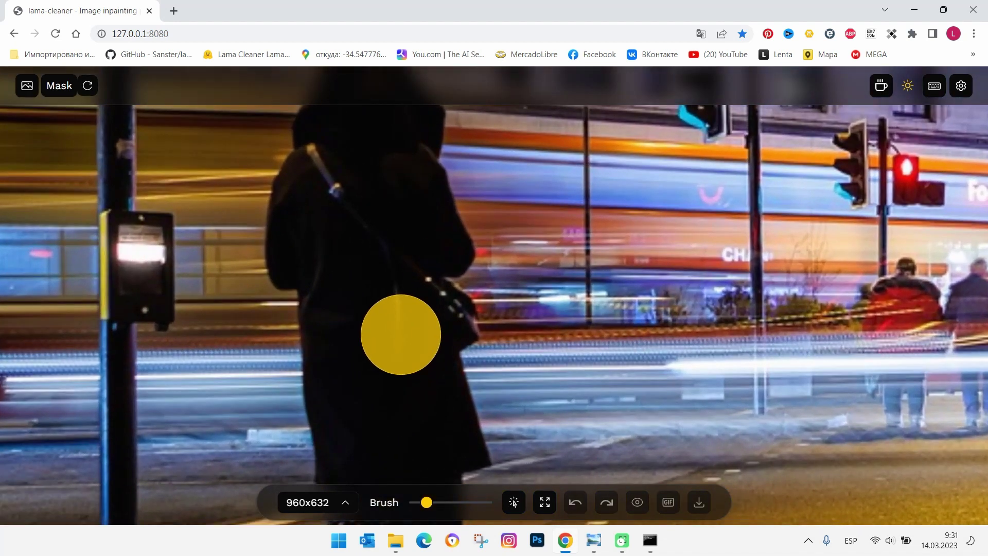
scroll(401, 334, "down", 2)
scroll(400, 334, "down", 2)
scroll(401, 335, "down", 2)
scroll(400, 334, "down", 2)
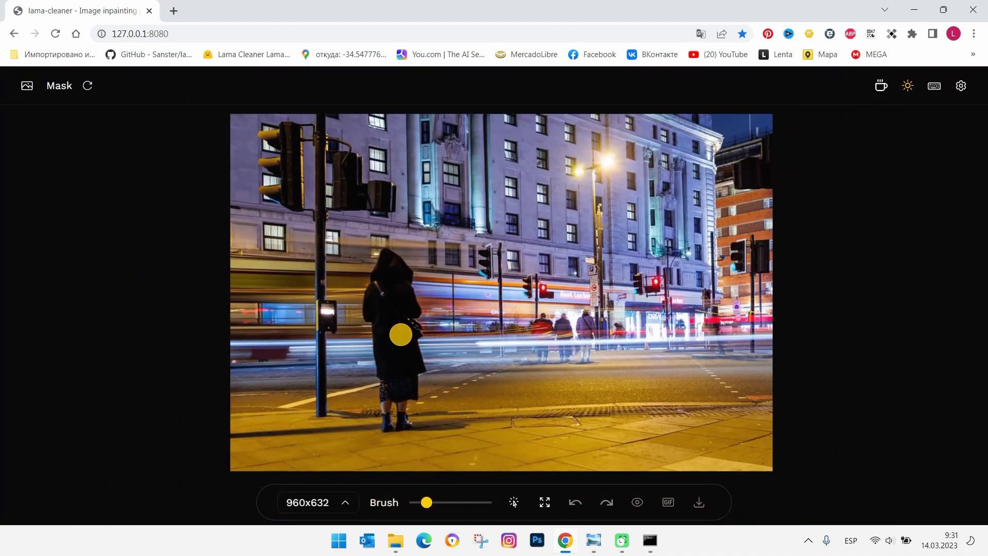
scroll(400, 334, "down", 2)
scroll(400, 334, "up", 2)
scroll(400, 334, "up", 1)
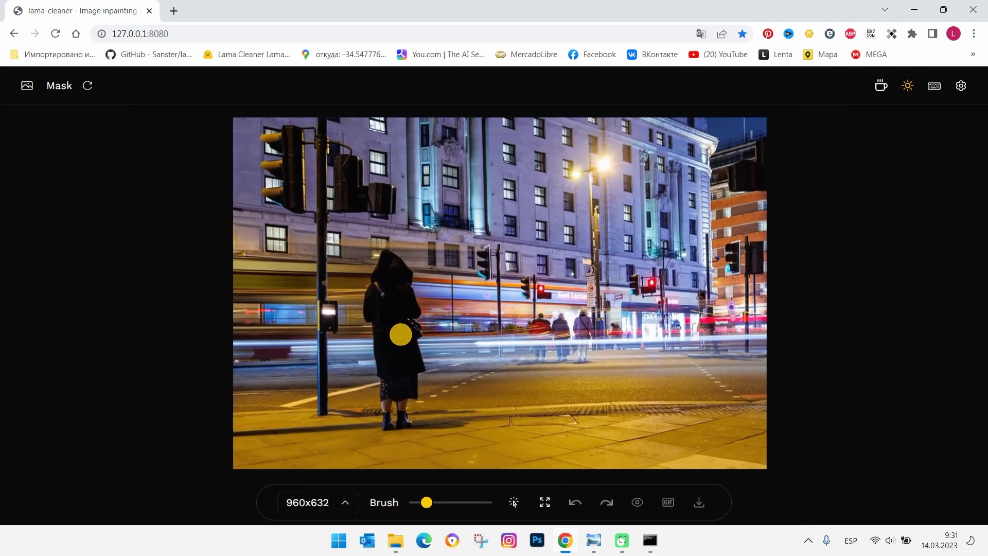
scroll(400, 335, "up", 1)
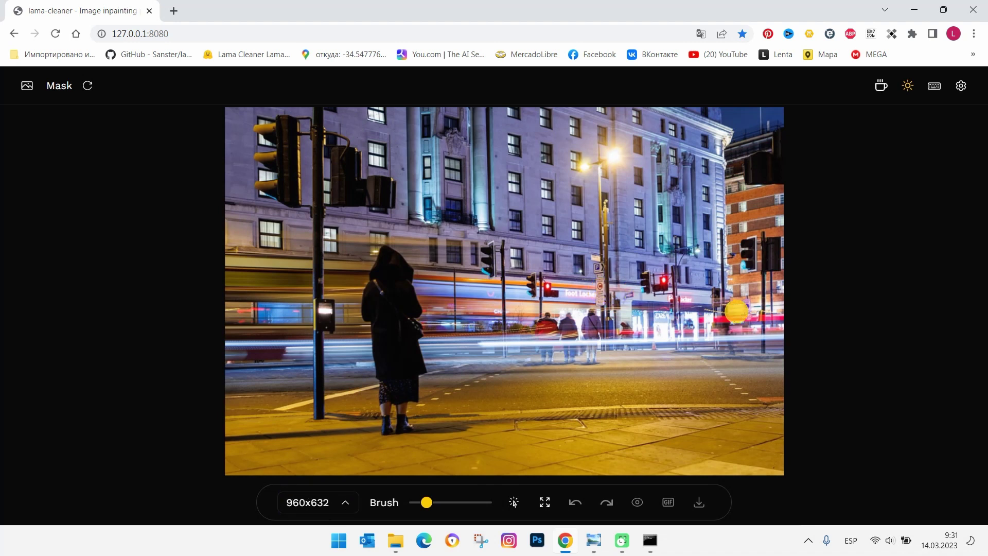
scroll(736, 310, "up", 3)
scroll(732, 312, "down", 2)
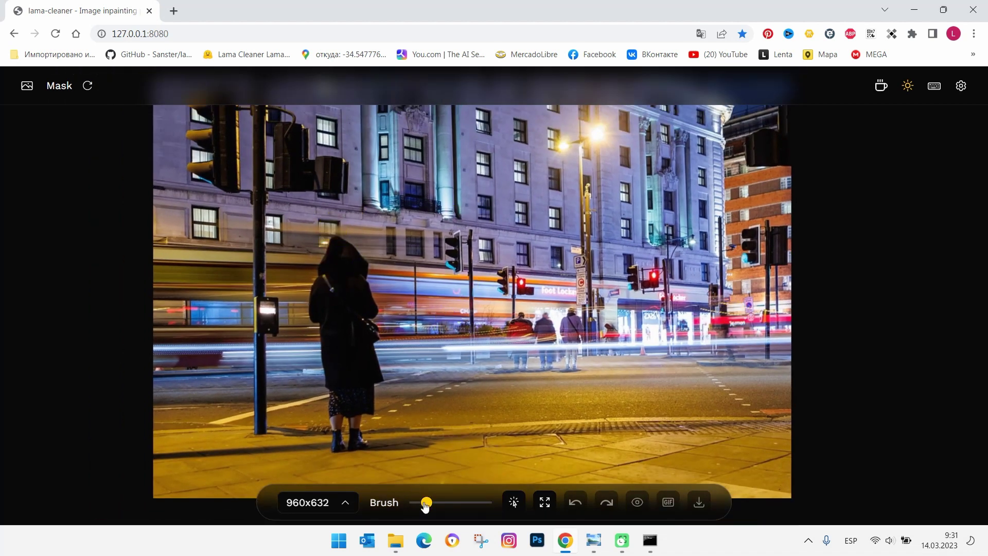
Enlarge the brush and use Interactive Segmentation to select and remove the hooded woman.
mouse_move(426, 503)
left_mouse_down()
mouse_move(495, 515)
mouse_move(438, 517)
left_mouse_up()
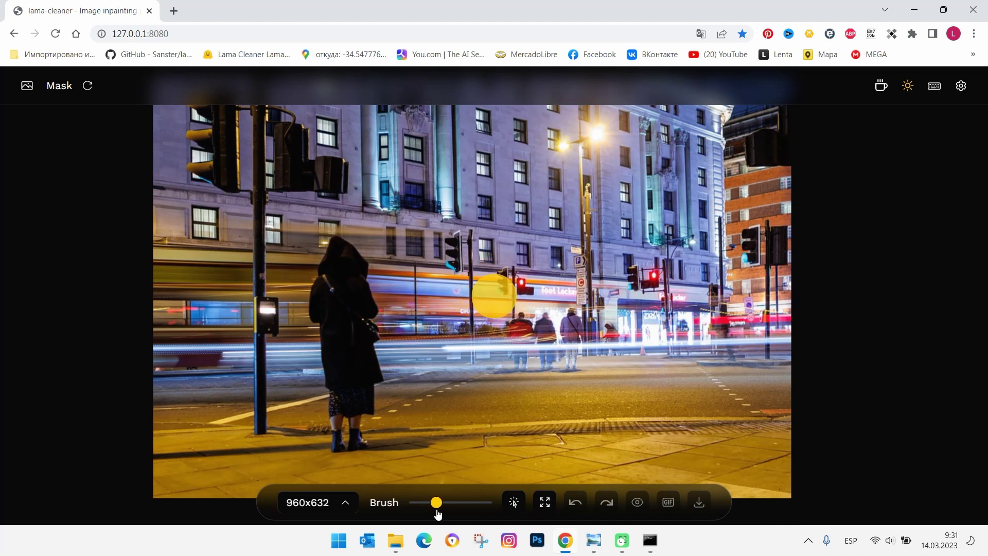
left_click(514, 502)
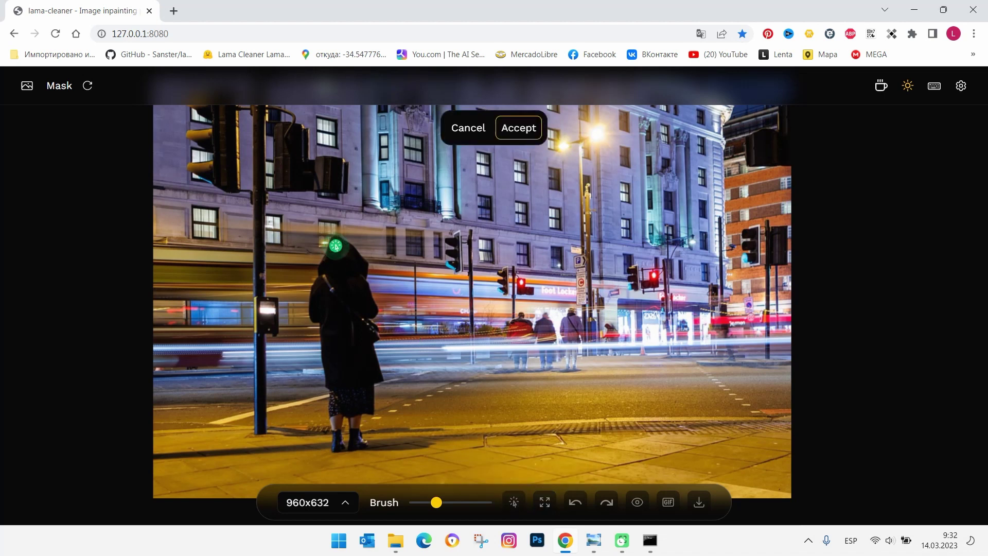
left_click(333, 244)
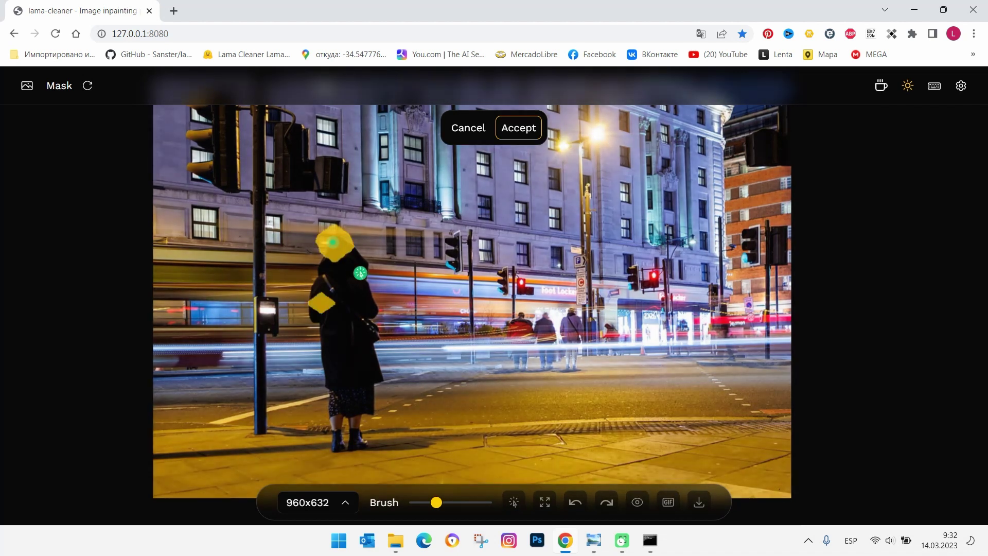
left_click(357, 269)
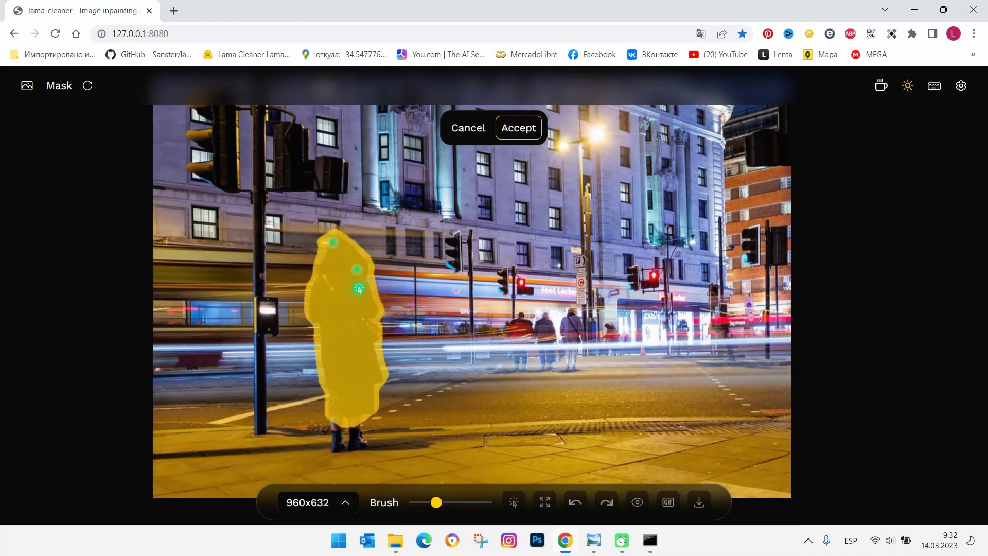
left_click(339, 446)
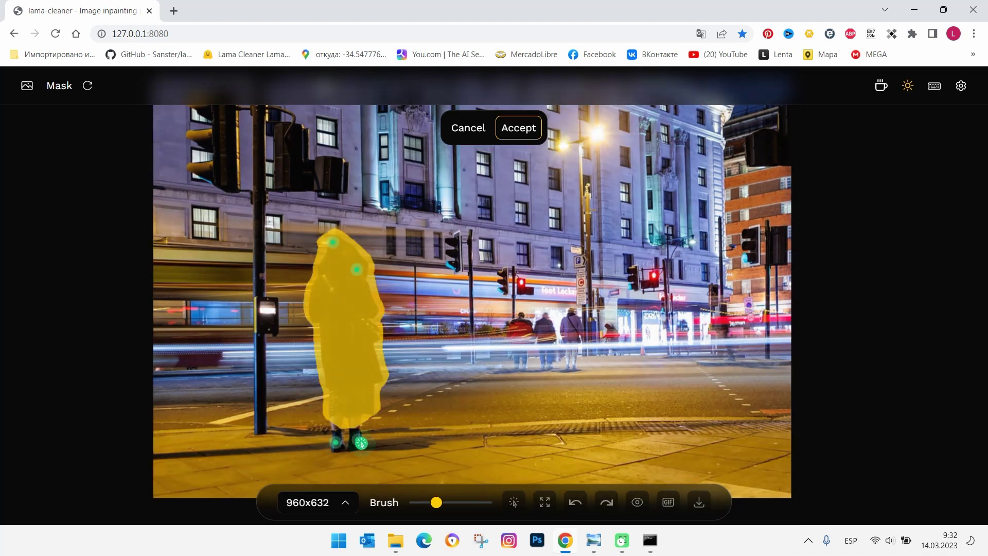
left_click(360, 441)
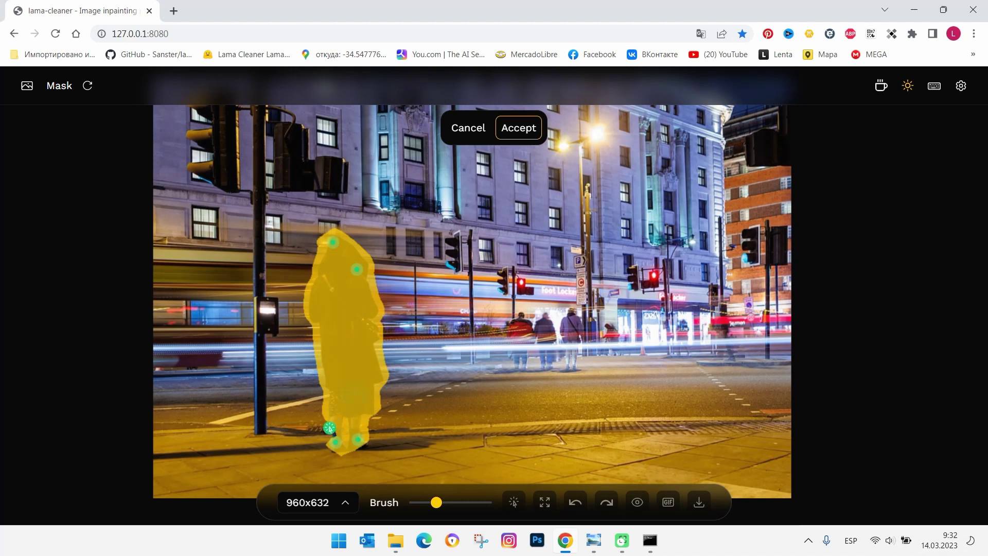
left_click(333, 430)
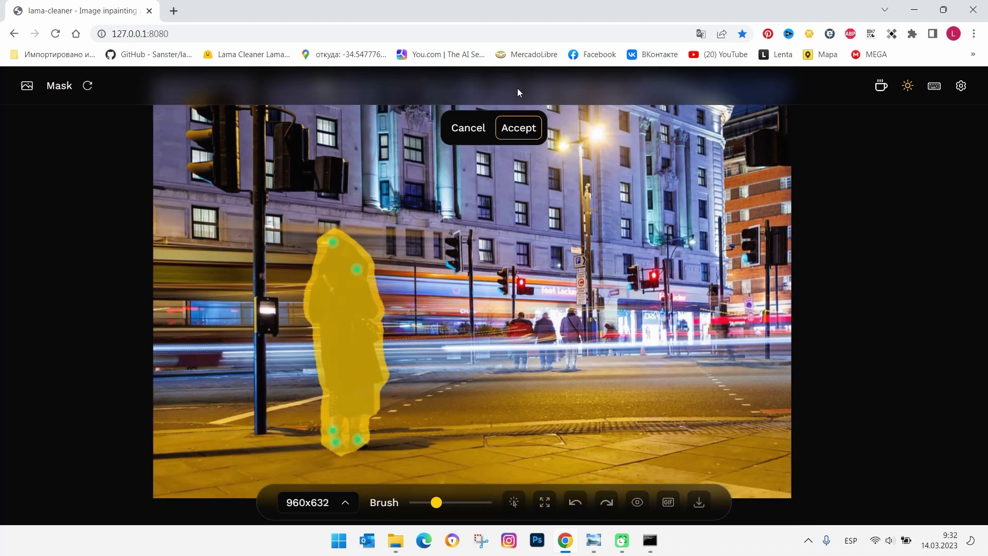
left_click(525, 130)
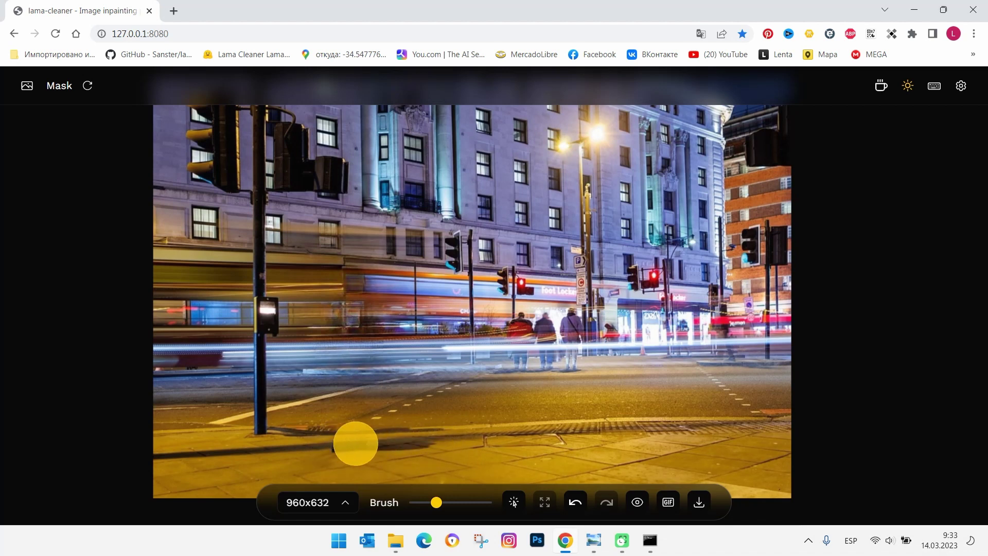
With a smaller brush, paint out the leftover dark patch on the sidewalk and inspect it.
left_click(422, 503)
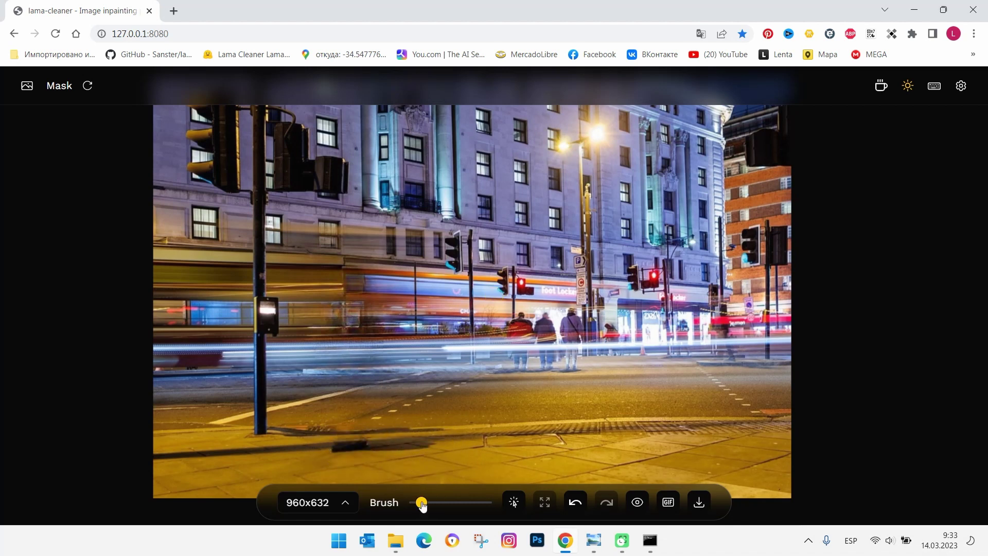
left_click_drag(439, 444, 417, 448)
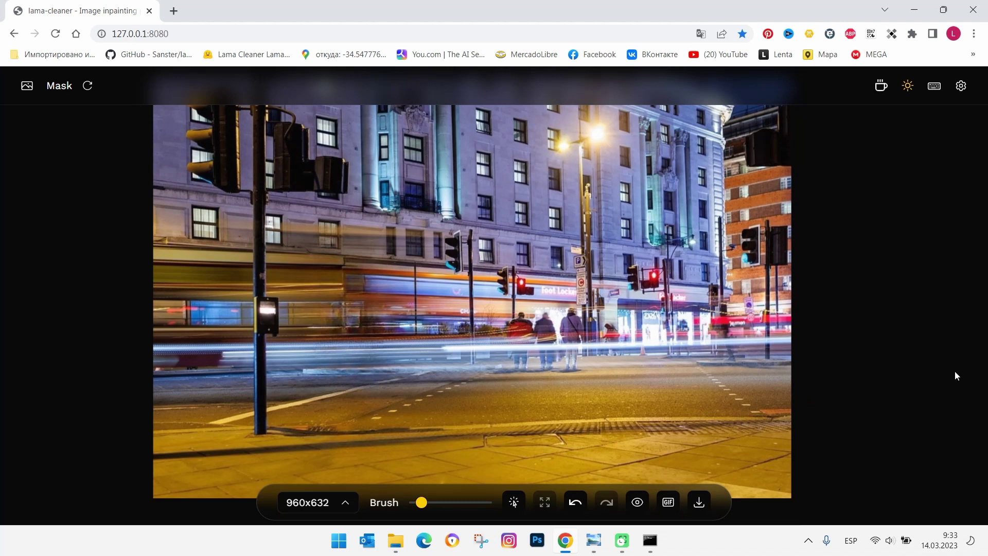
scroll(386, 315, "up", 2)
scroll(406, 272, "up", 2)
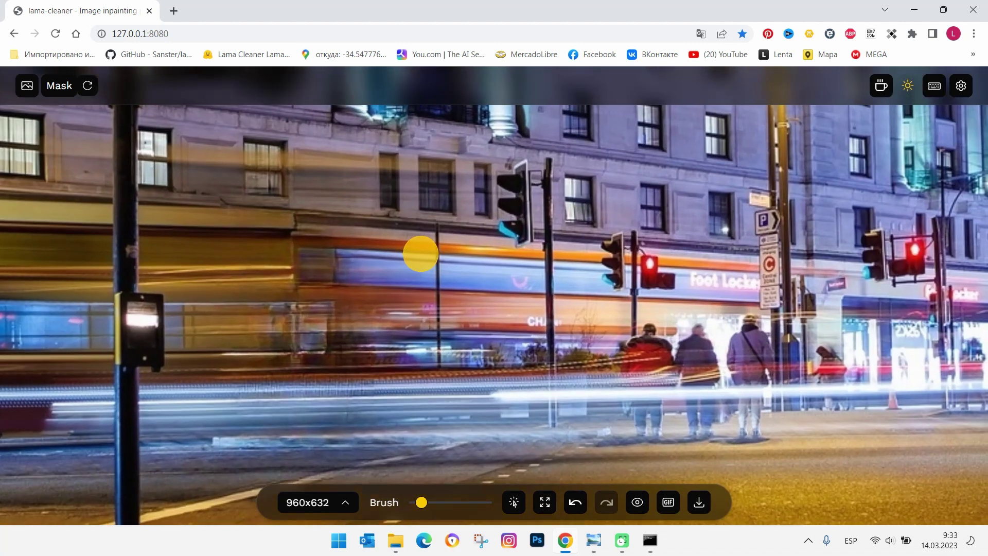
scroll(421, 254, "up", 1)
scroll(421, 254, "down", 1)
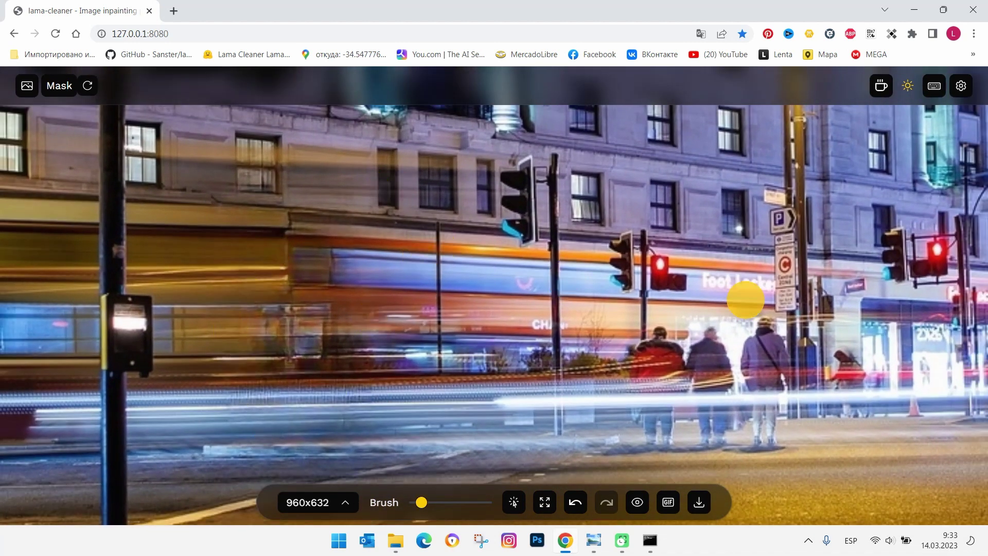
scroll(847, 414, "down", 3)
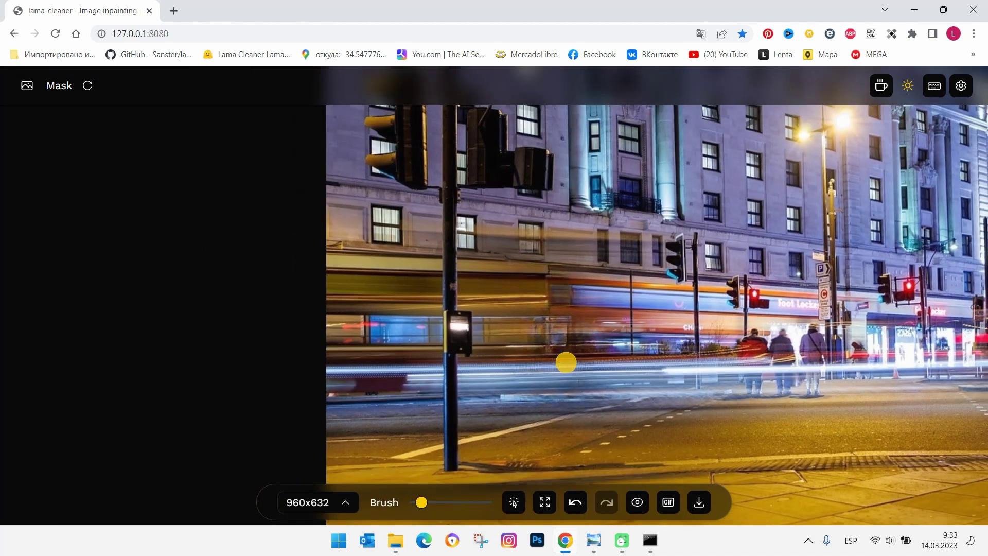
Reset the zoom and toggle Show Original to compare the edit with the original photo.
left_click(546, 504)
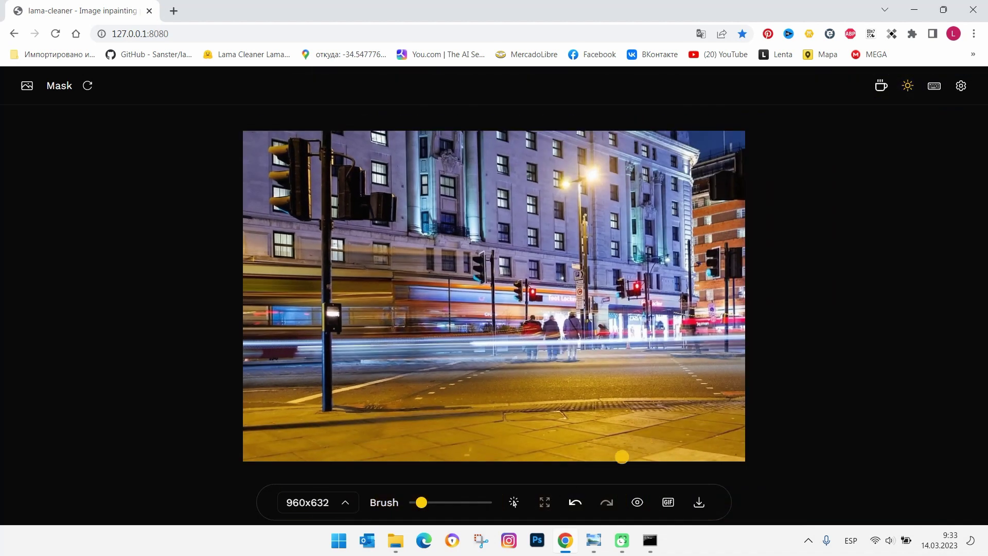
left_click(642, 513)
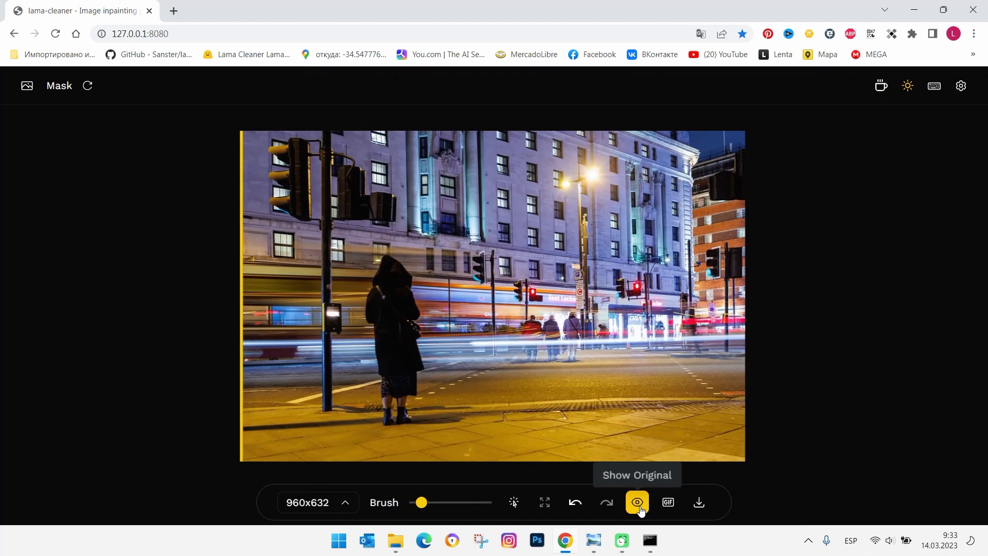
left_click(640, 509)
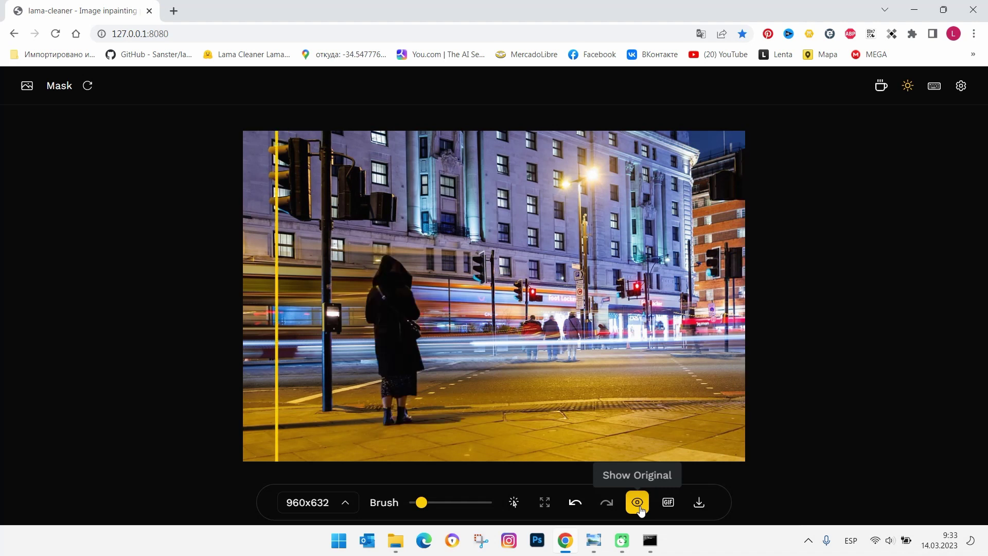
left_click(640, 509)
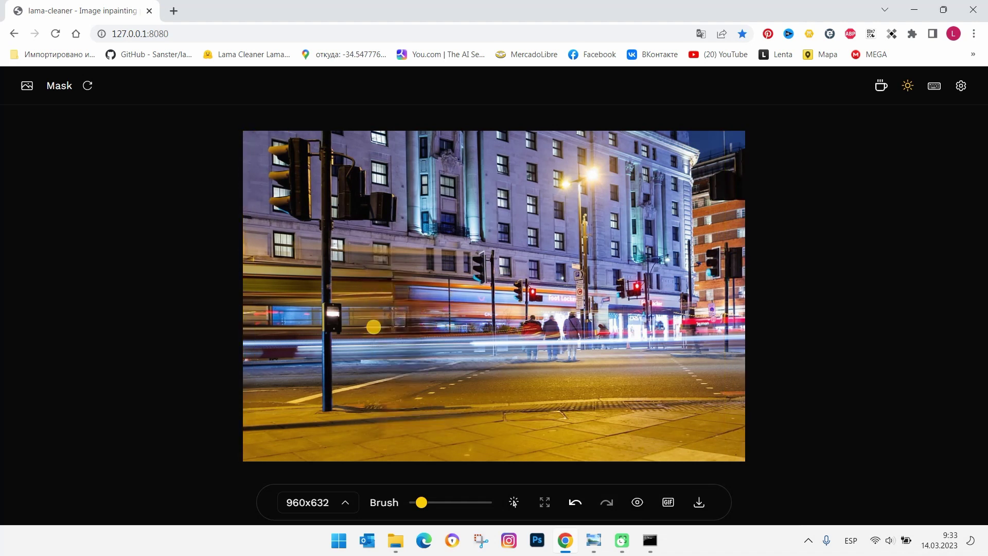
Zoom in and brush out the dark-jacketed middle pedestrian.
scroll(693, 341, "up", 2)
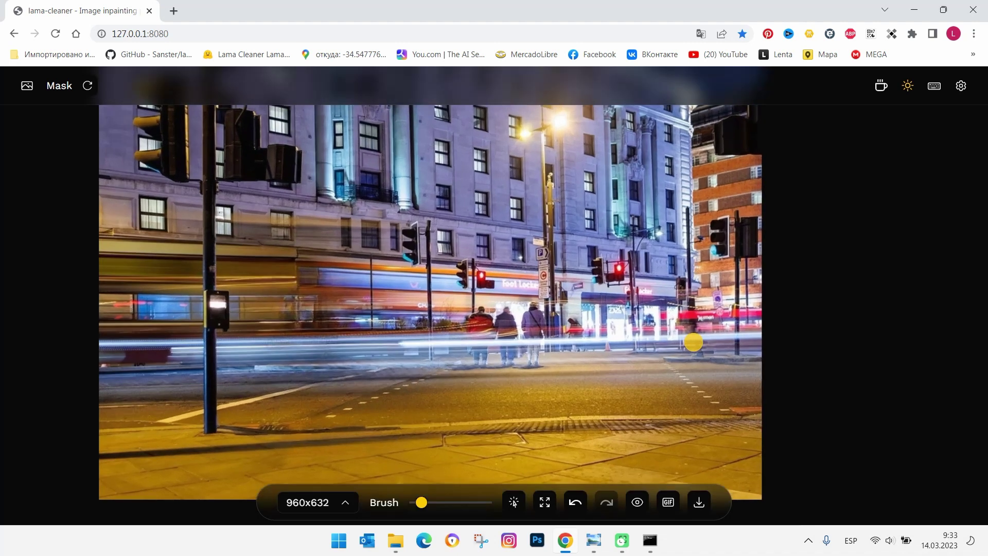
scroll(693, 341, "up", 2)
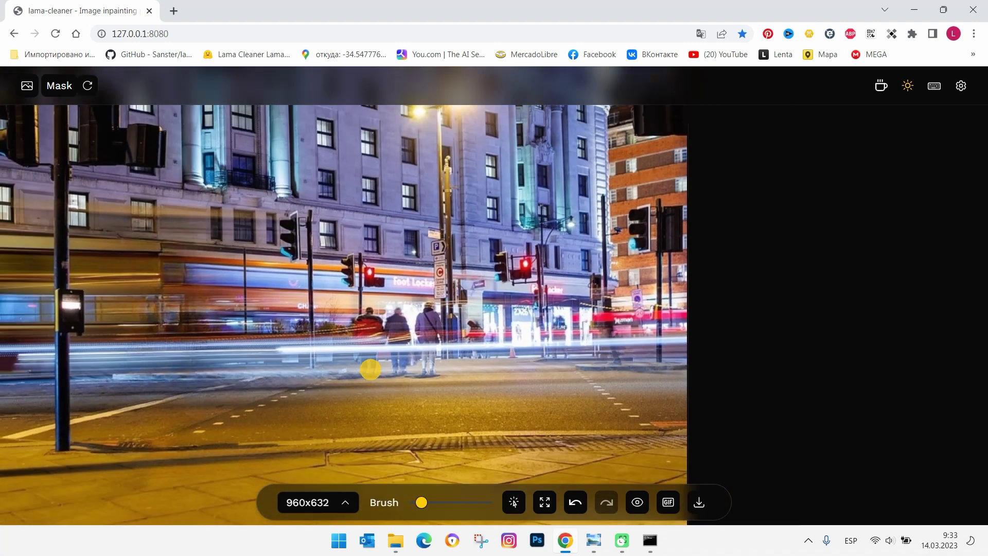
left_click(544, 501)
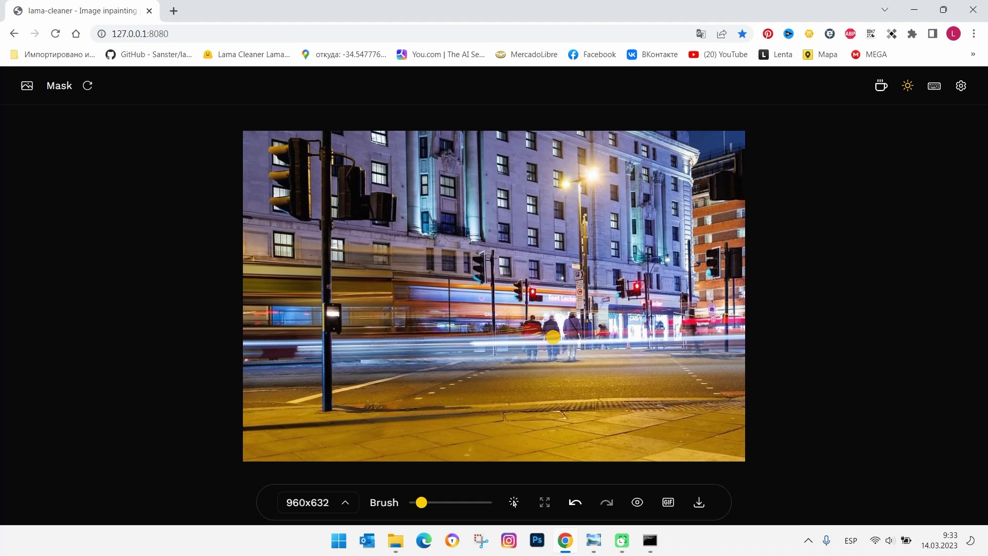
scroll(552, 336, "up", 1)
scroll(553, 337, "up", 4)
scroll(553, 336, "up", 3)
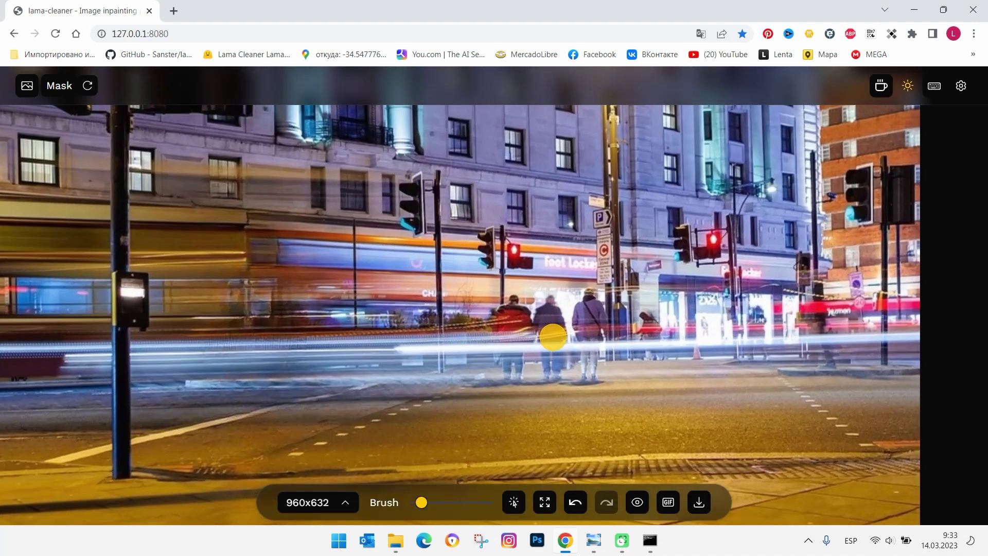
scroll(552, 336, "up", 6)
scroll(552, 337, "up", 5)
scroll(553, 337, "up", 4)
scroll(552, 337, "up", 4)
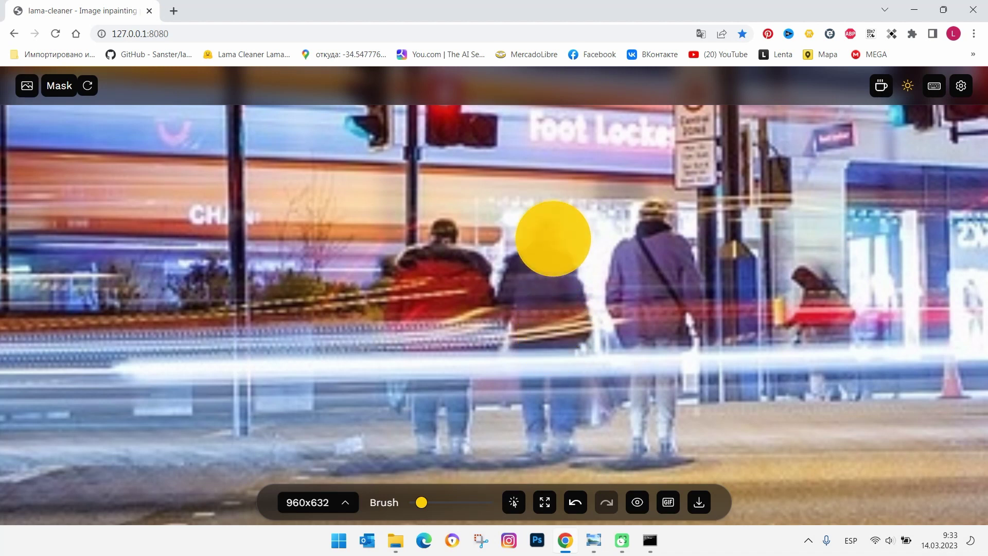
mouse_move(553, 239)
left_mouse_down()
mouse_move(556, 443)
mouse_move(527, 279)
mouse_move(530, 231)
left_mouse_up()
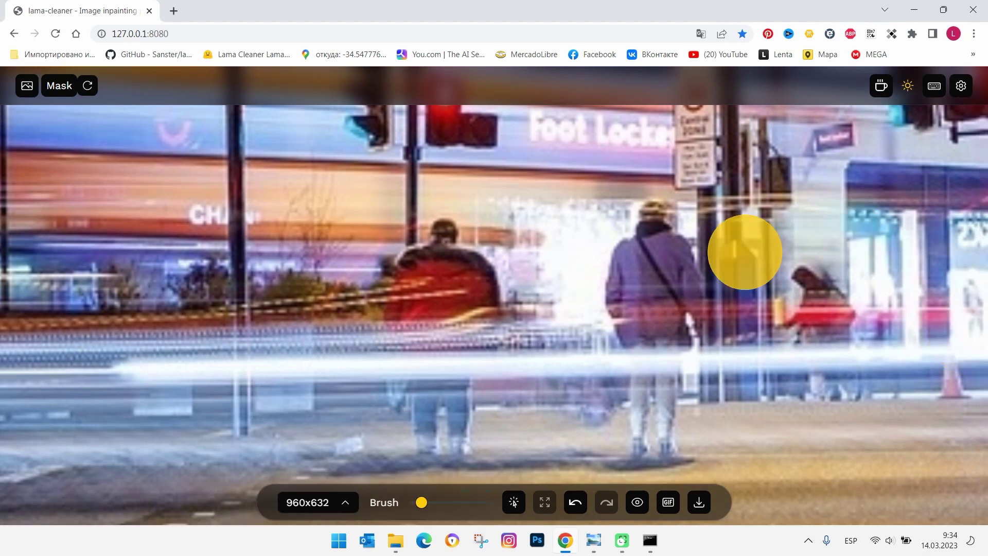
Brush out the red-jacketed pedestrian by the crossing pole, then fit the whole photo in view.
mouse_move(440, 241)
left_mouse_down()
mouse_move(439, 450)
mouse_move(443, 203)
left_mouse_up()
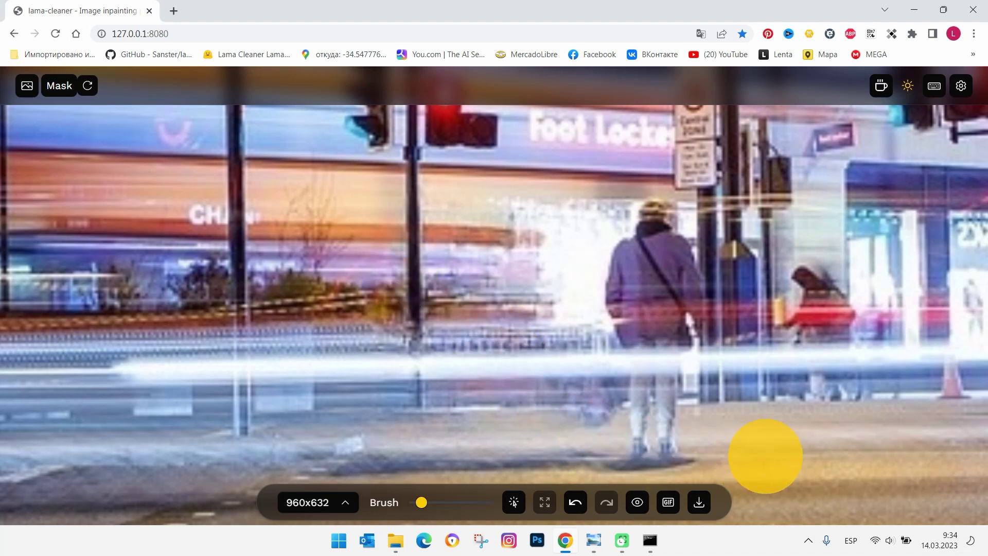
scroll(671, 428, "down", 3)
scroll(667, 427, "down", 2)
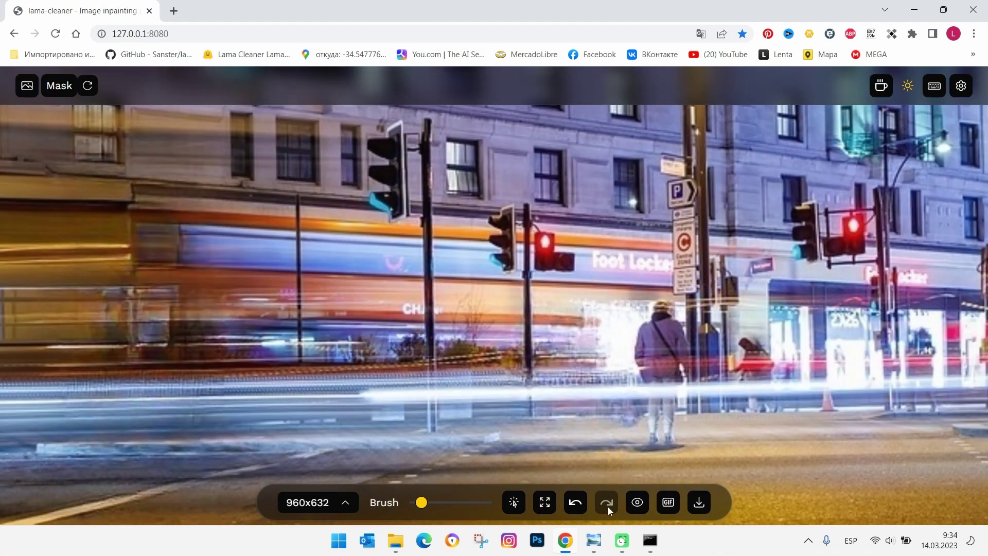
left_click(544, 508)
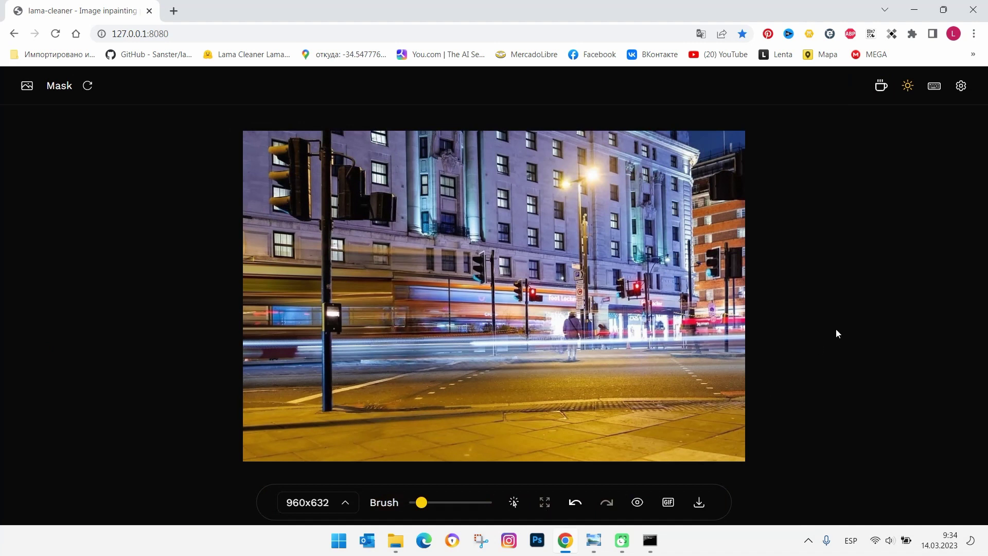
Load the office building photo pexels-pixabay-269077.jpg from the Desktop.
scroll(814, 362, "up", 1)
scroll(814, 363, "up", 2)
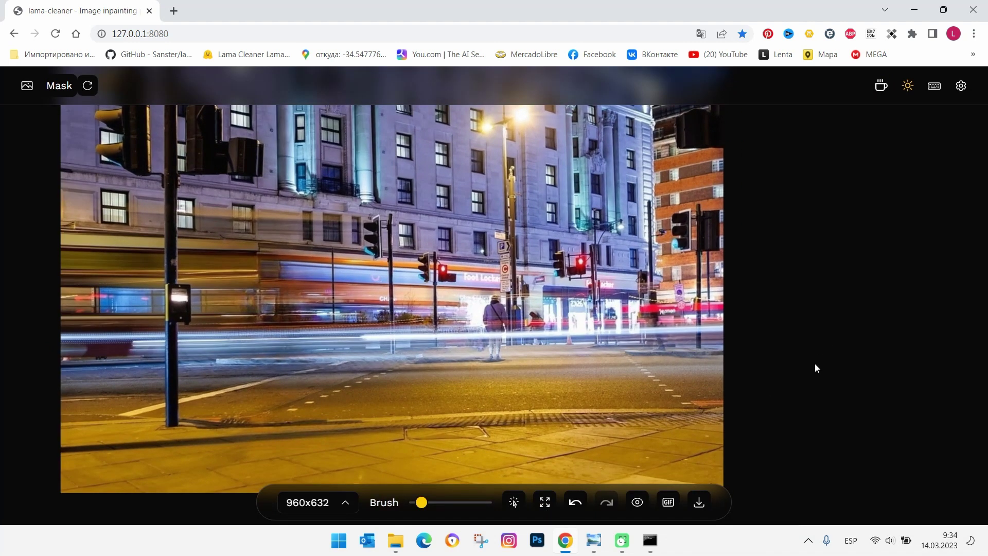
scroll(813, 362, "up", 2)
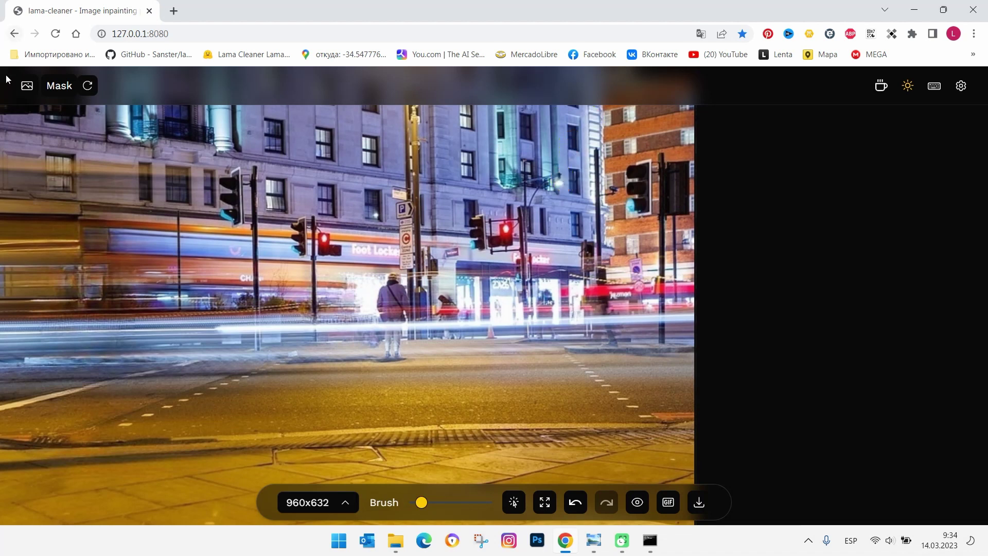
left_click(27, 86)
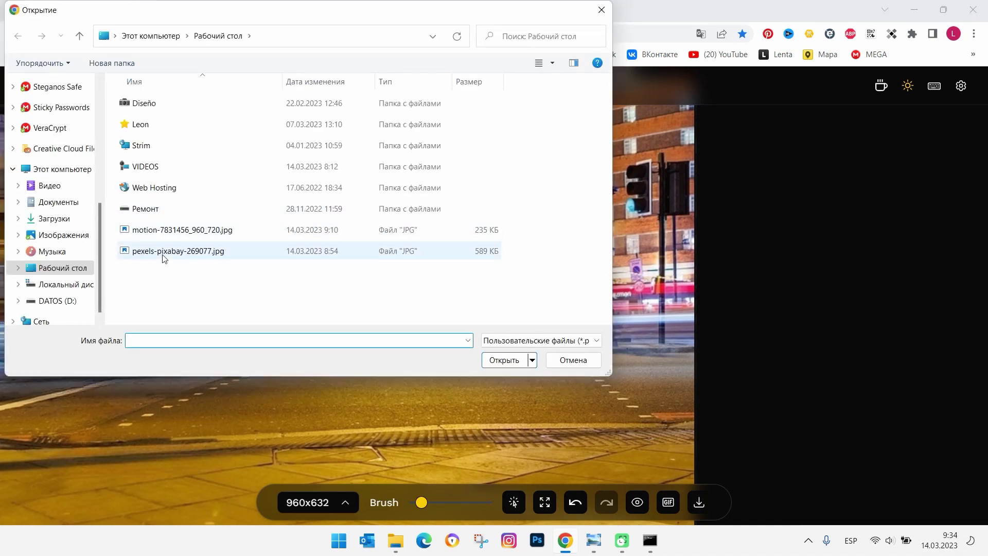
double_click(162, 252)
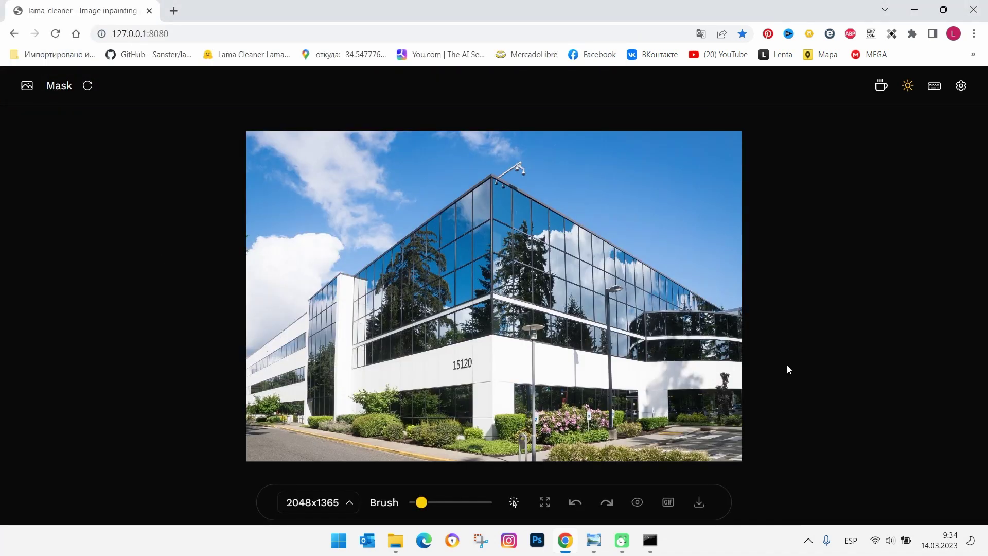
Zoom in and brush over the tall street lamp's head to erase it.
scroll(786, 365, "up", 3)
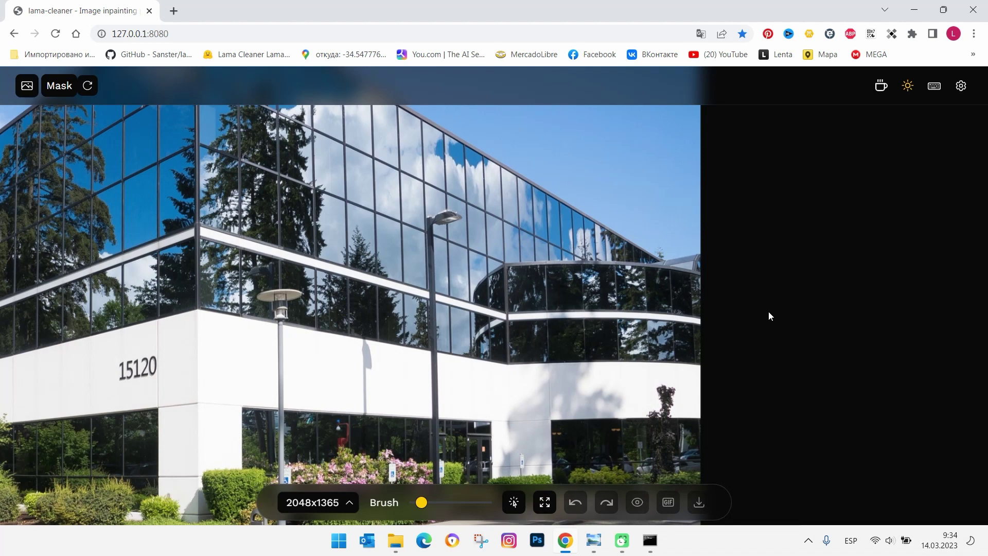
scroll(768, 310, "down", 1)
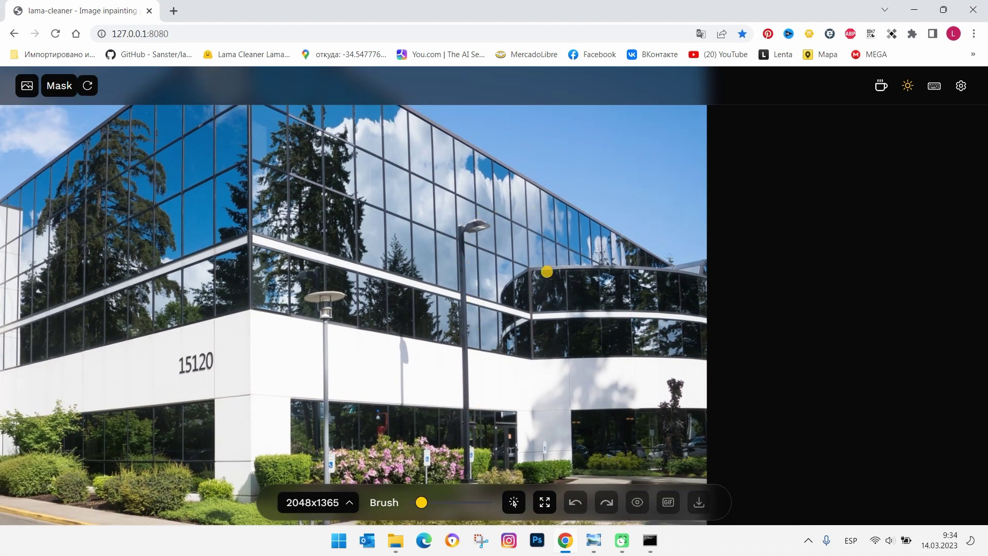
scroll(548, 261, "down", 1)
scroll(548, 261, "down", 1)
scroll(548, 261, "up", 1)
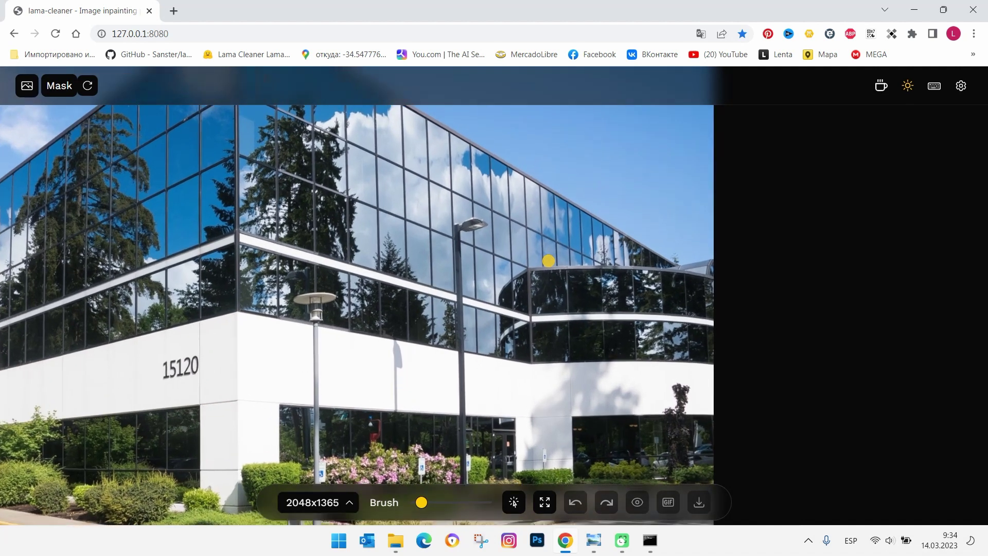
scroll(548, 261, "up", 2)
scroll(548, 261, "up", 2)
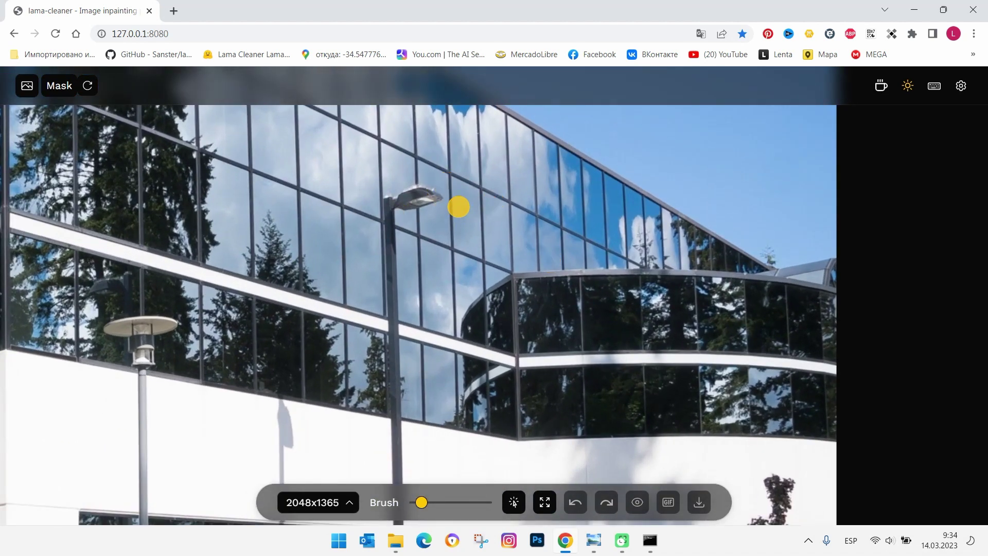
mouse_move(447, 199)
left_mouse_down()
mouse_move(405, 200)
mouse_move(392, 232)
left_mouse_up()
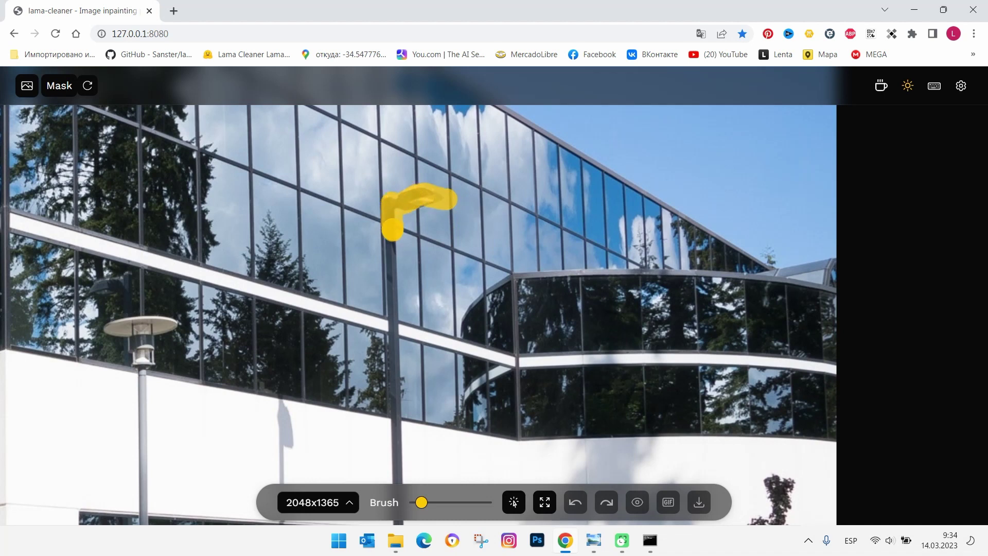
left_click_drag(424, 195, 423, 206)
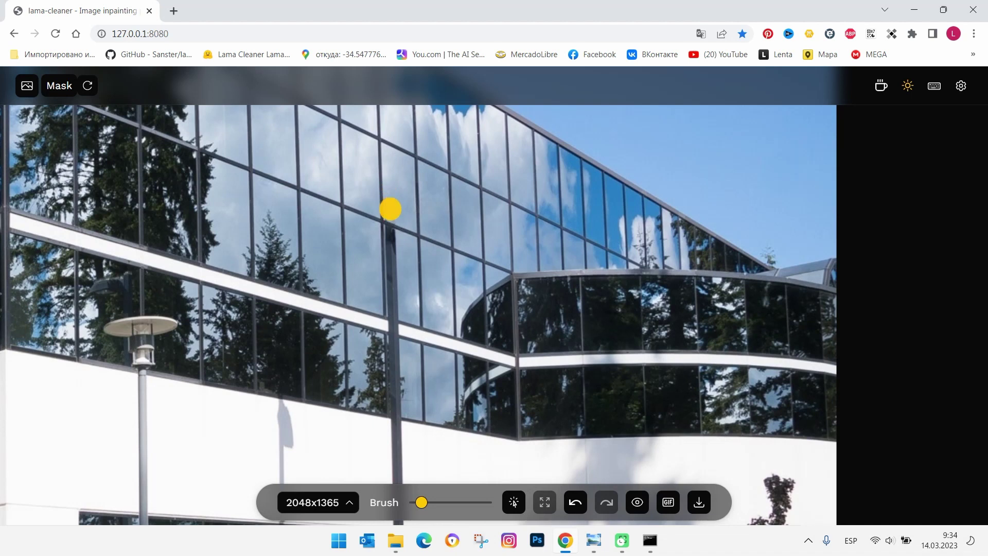
Paint down the full length of the tall lamp's pole to erase it.
left_click_drag(390, 208, 395, 355)
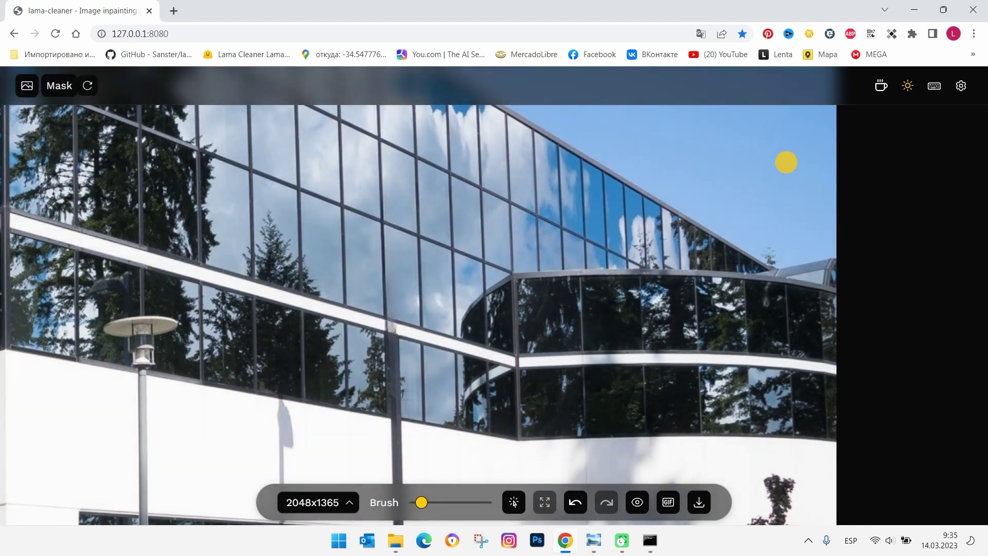
scroll(489, 265, "down", 2)
scroll(444, 236, "down", 1)
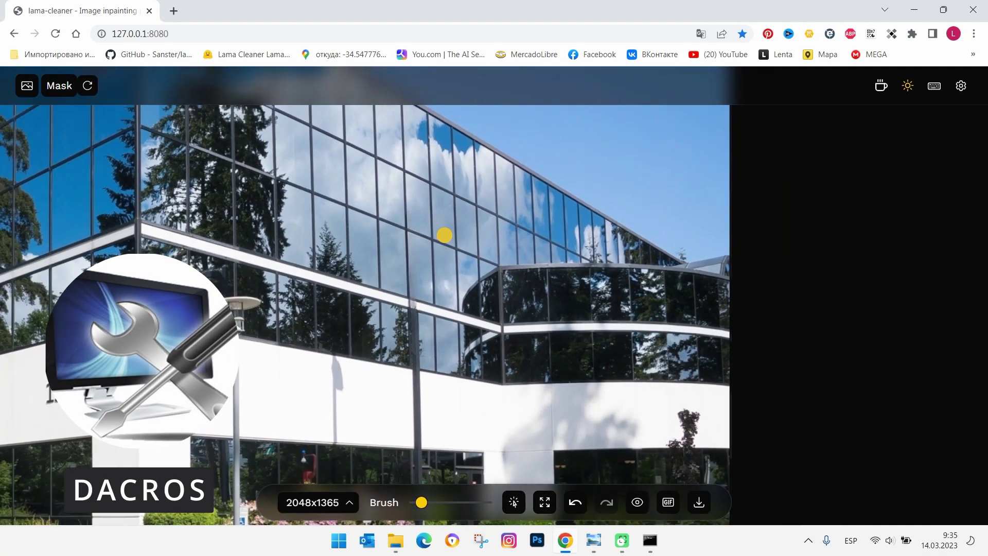
left_click_drag(413, 304, 417, 458)
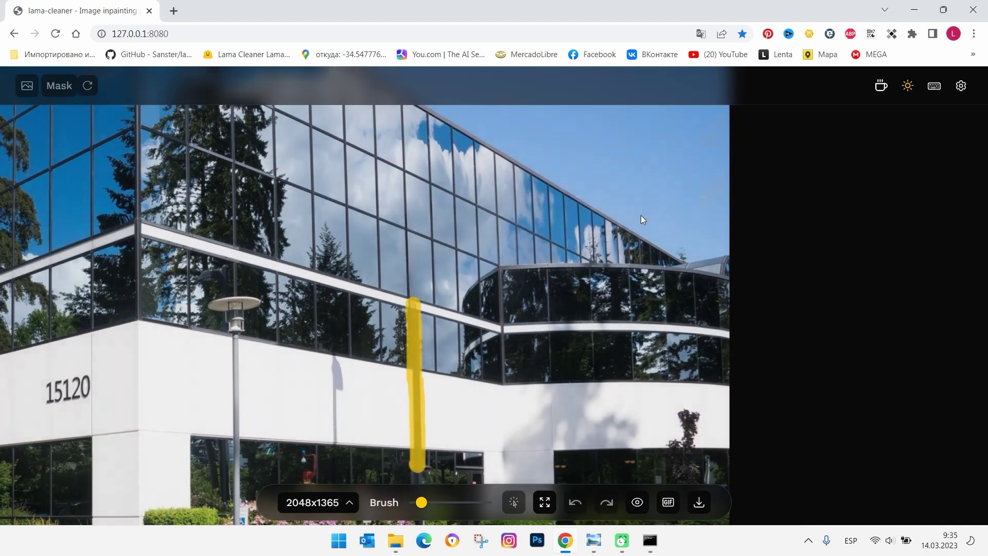
scroll(571, 335, "down", 1)
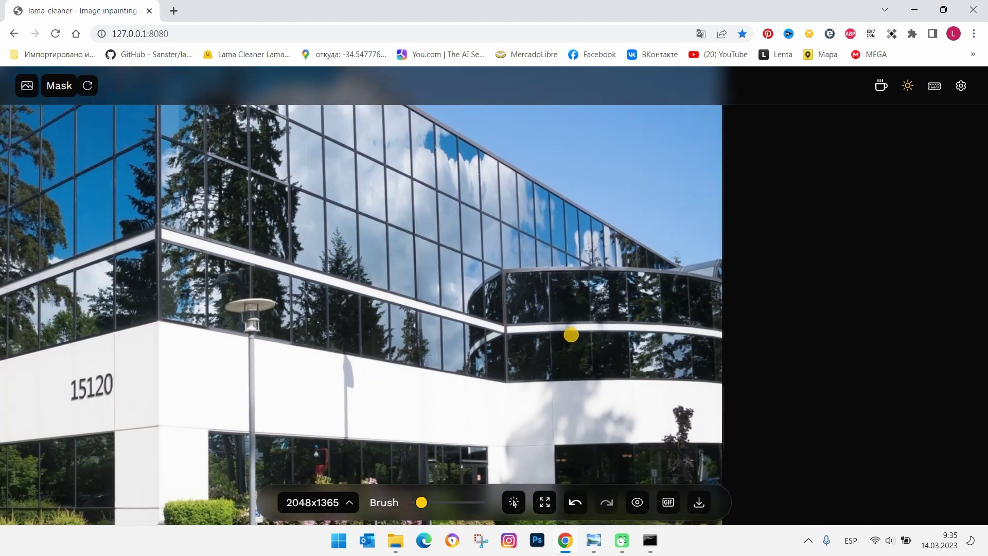
scroll(571, 334, "up", 1)
scroll(571, 334, "up", 1)
scroll(571, 334, "up", 1)
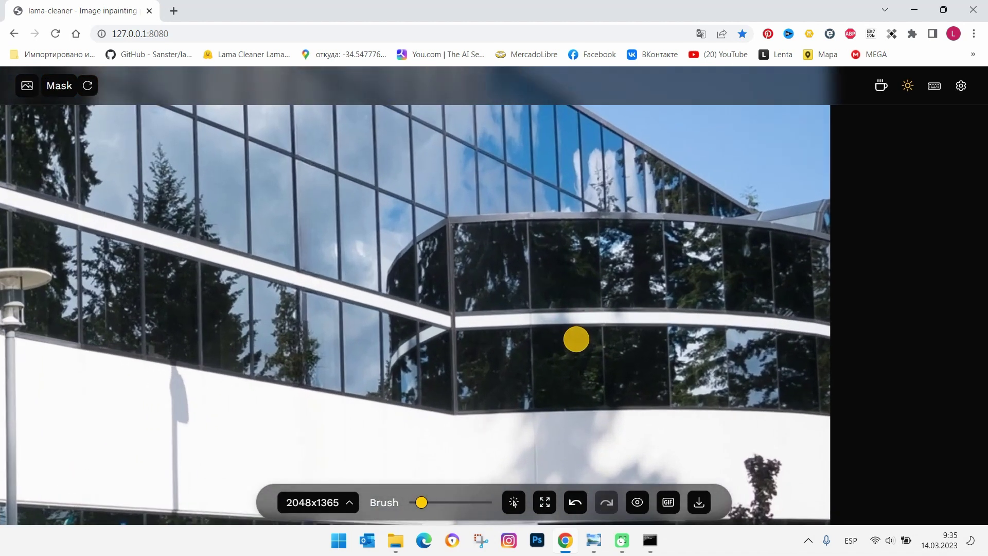
left_click(643, 505)
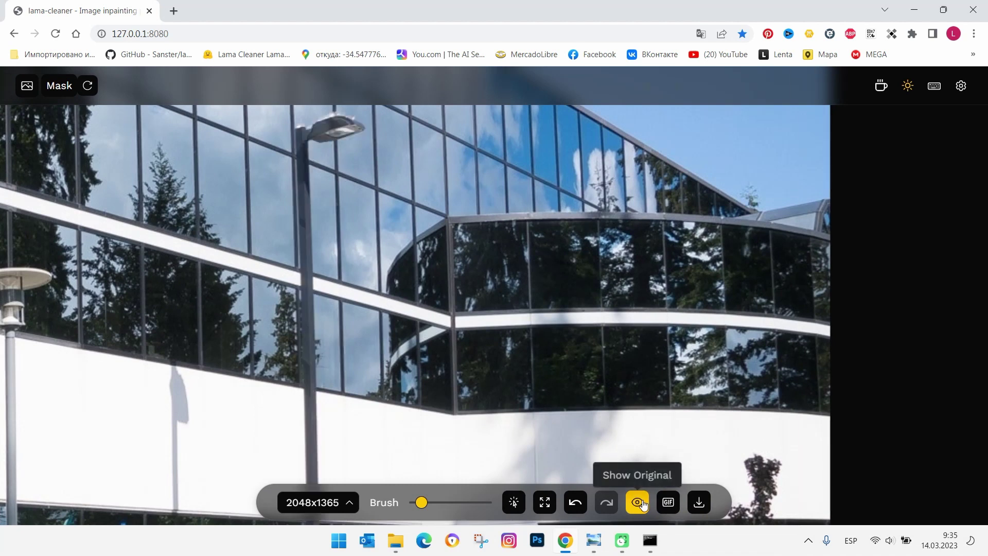
left_click(643, 505)
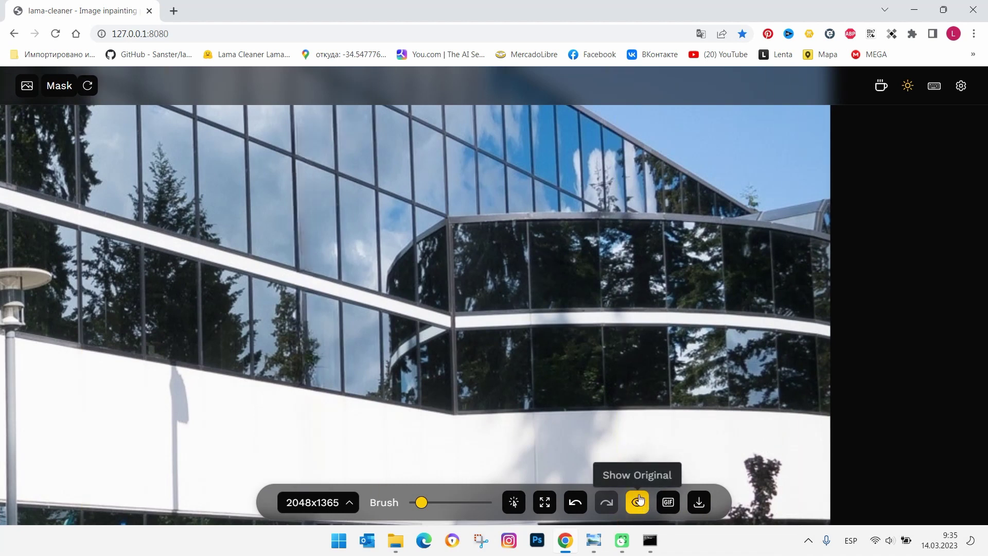
scroll(754, 346, "down", 2)
scroll(752, 349, "down", 2)
scroll(747, 341, "down", 1)
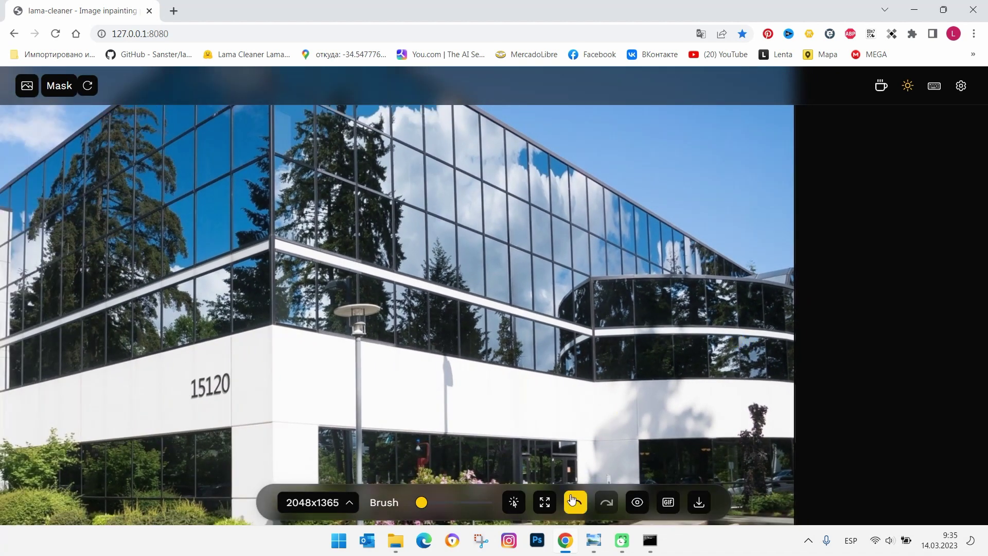
left_click(545, 502)
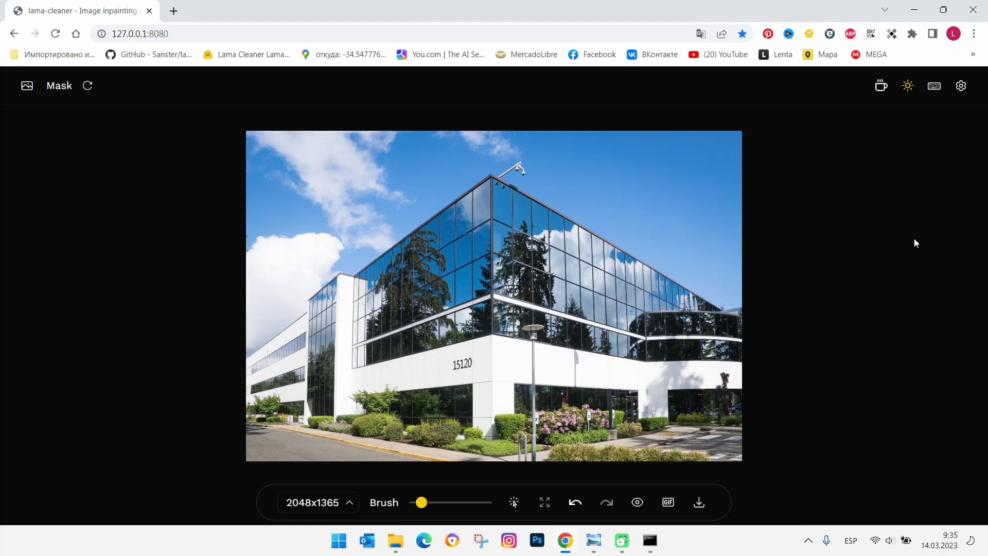
left_click(881, 86)
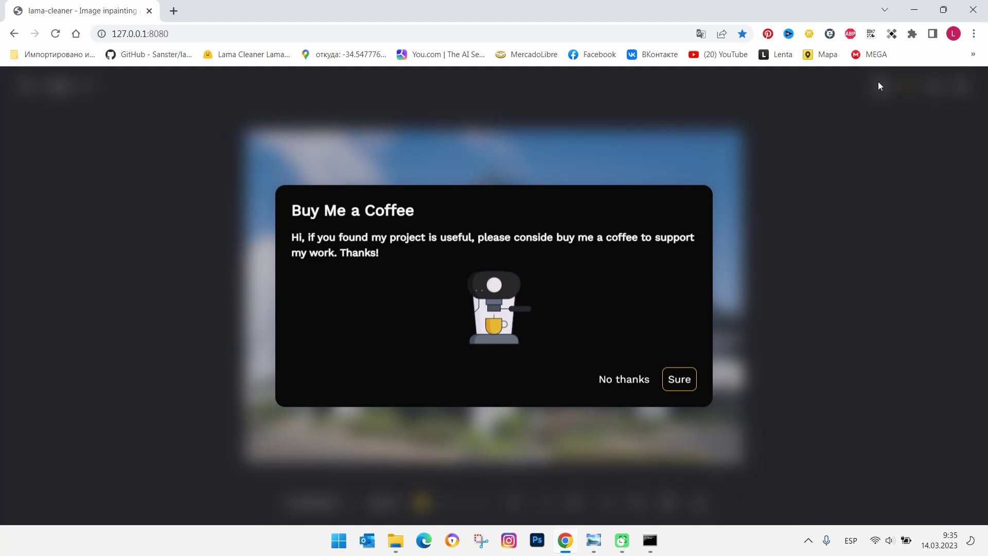
left_click(636, 387)
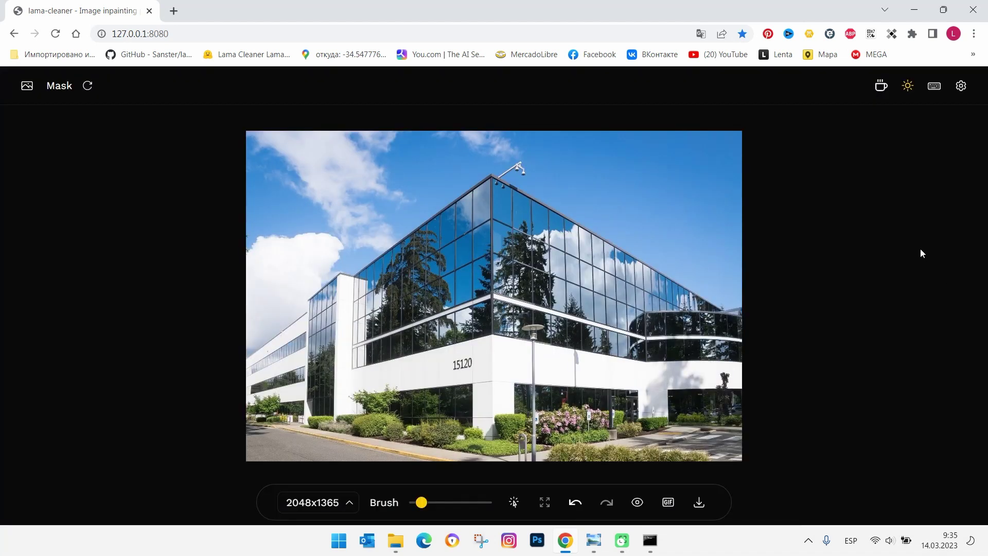
Switch the inpainting model to sd1.5 in Settings.
left_click(965, 87)
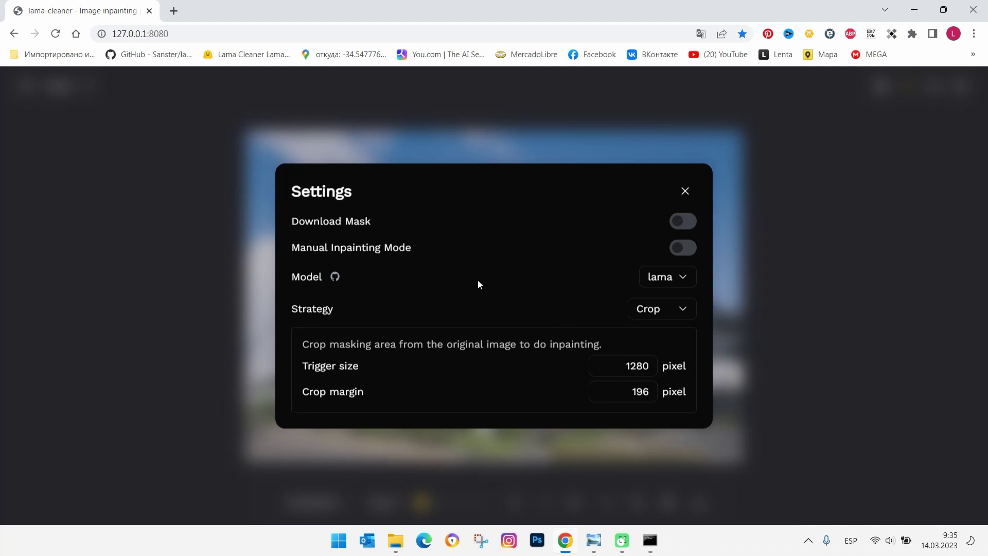
left_click(684, 279)
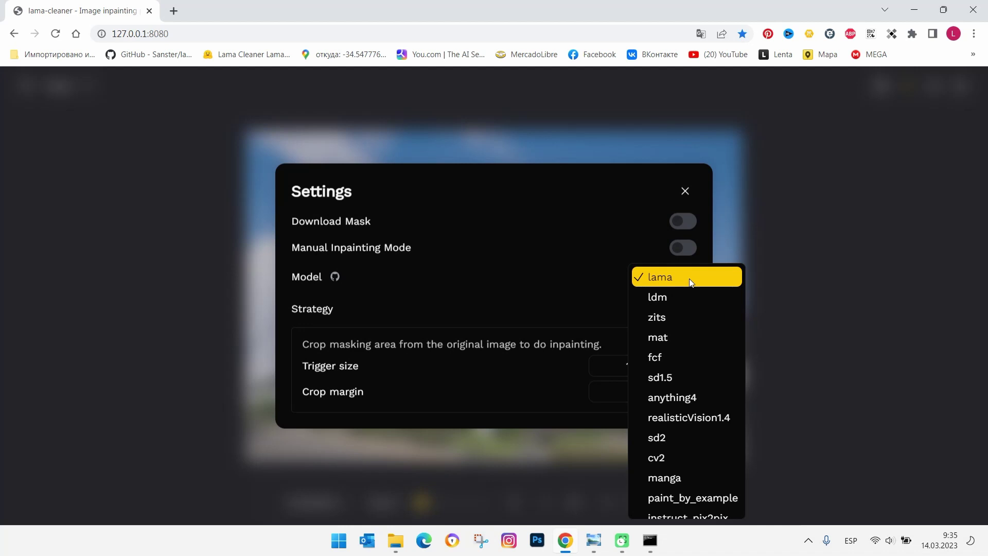
scroll(707, 283, "down", 1)
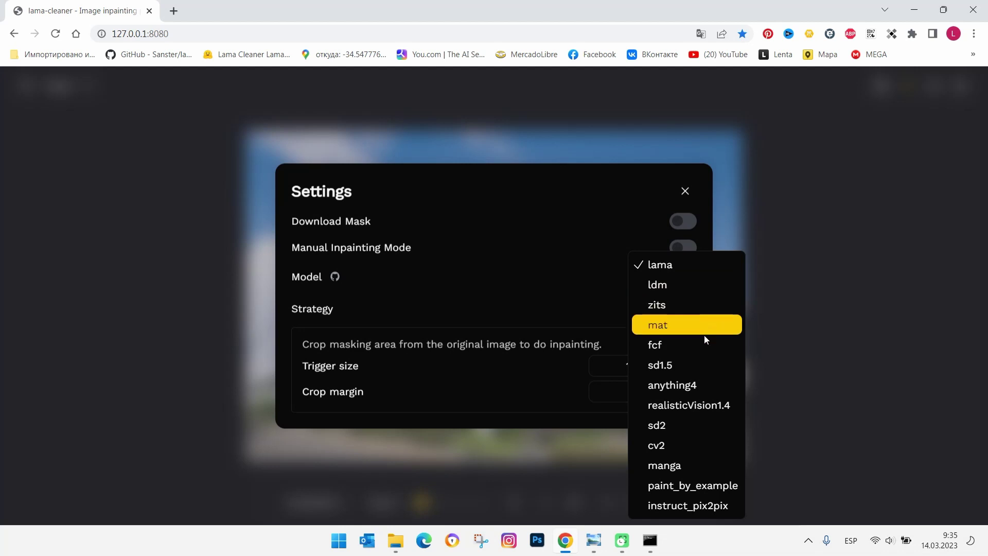
left_click(655, 366)
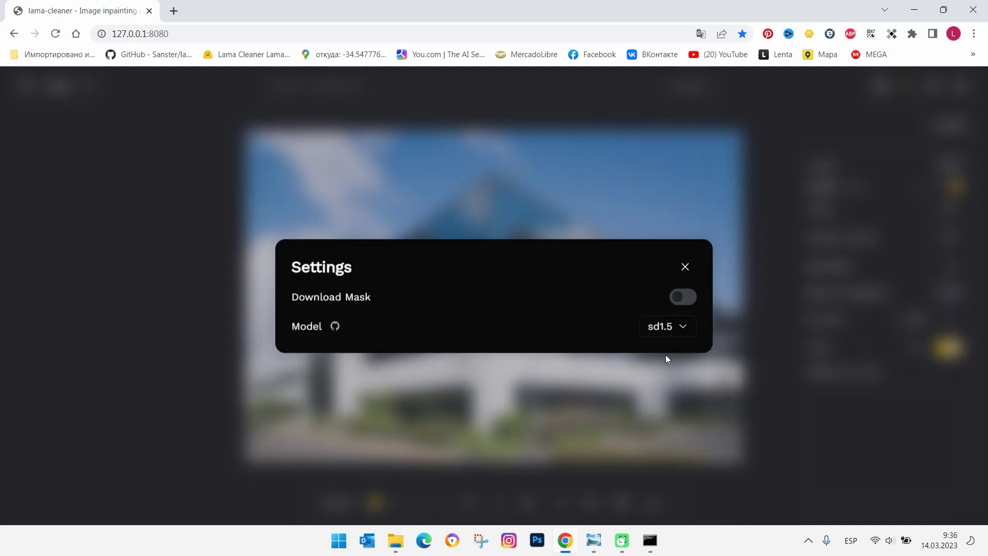
left_click(687, 270)
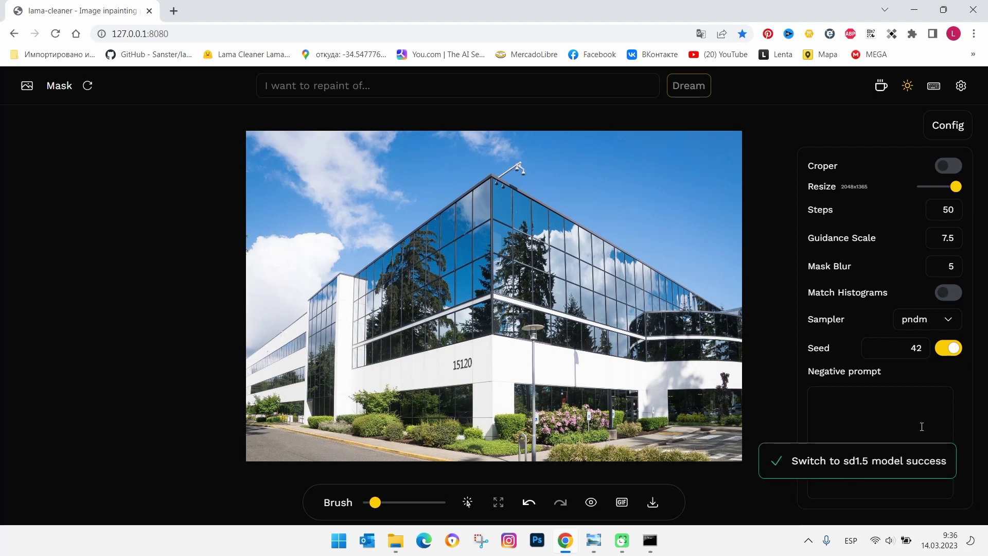
Switch the inpainting model back to lama and close Settings.
left_click(439, 87)
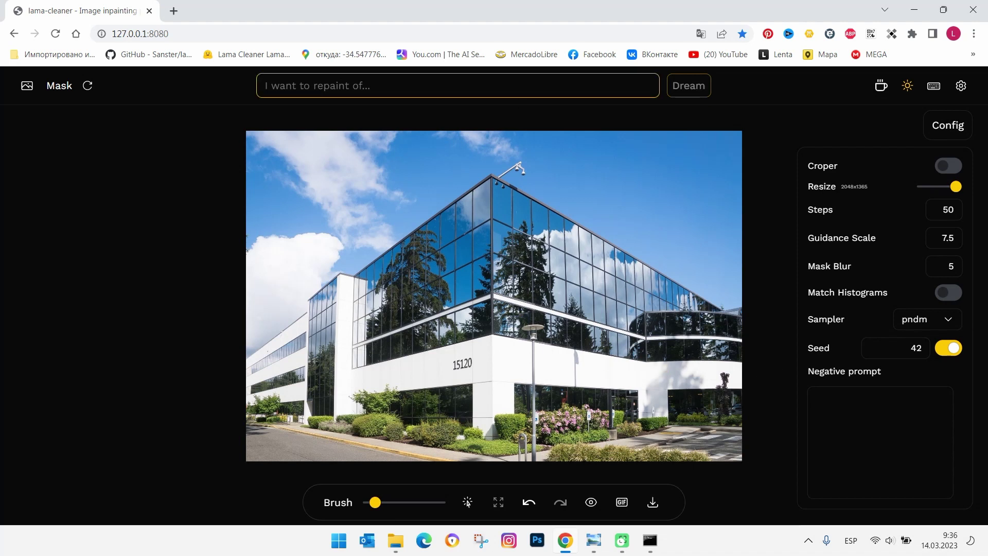
left_click(962, 85)
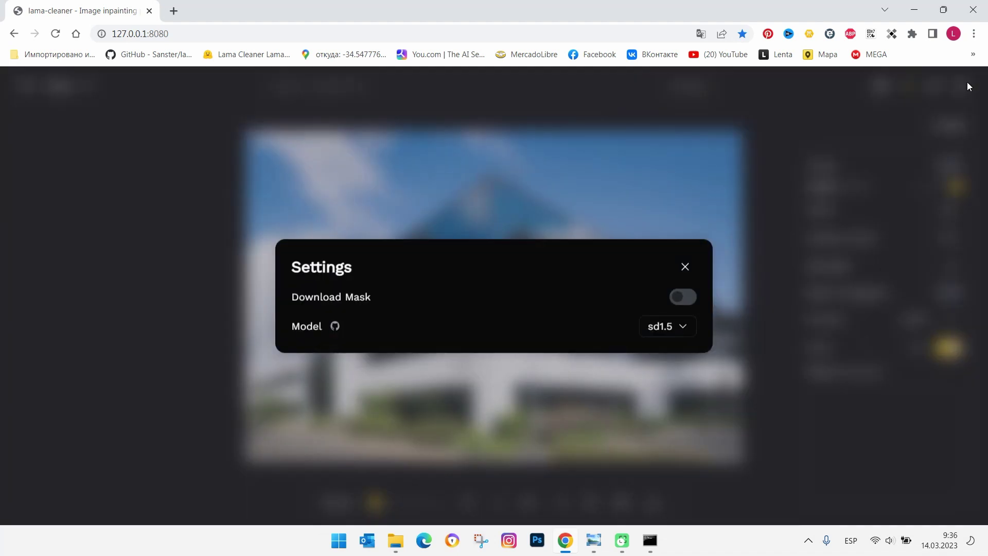
left_click(683, 324)
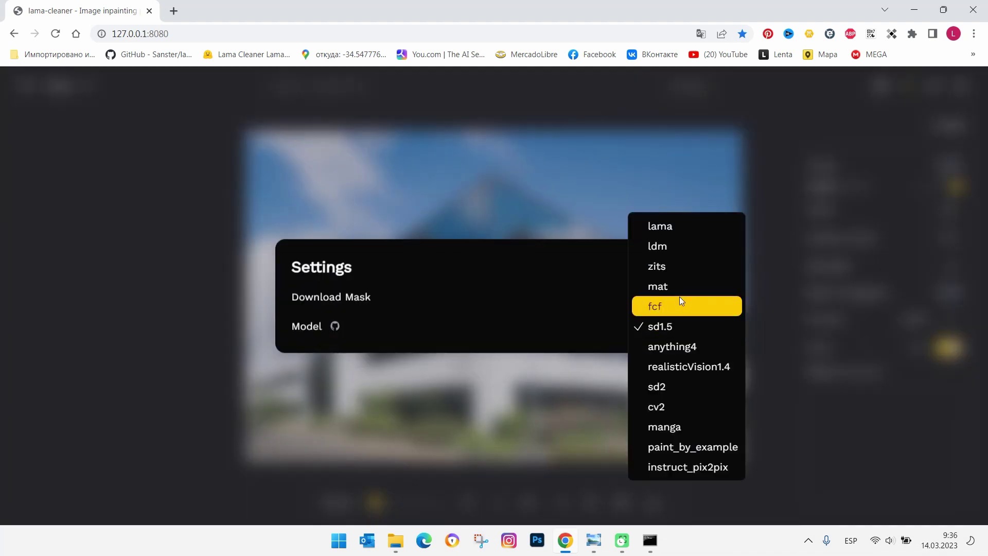
left_click(662, 229)
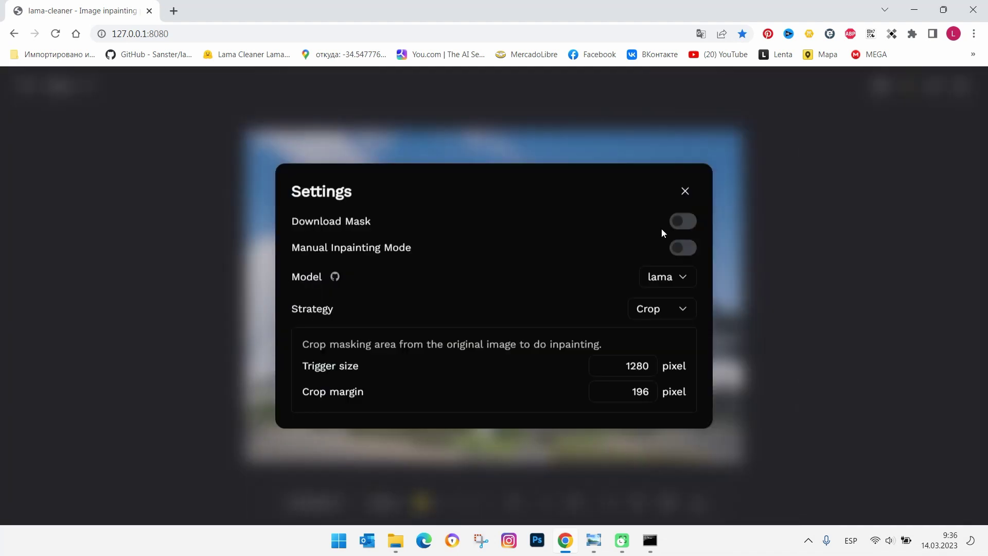
left_click(691, 198)
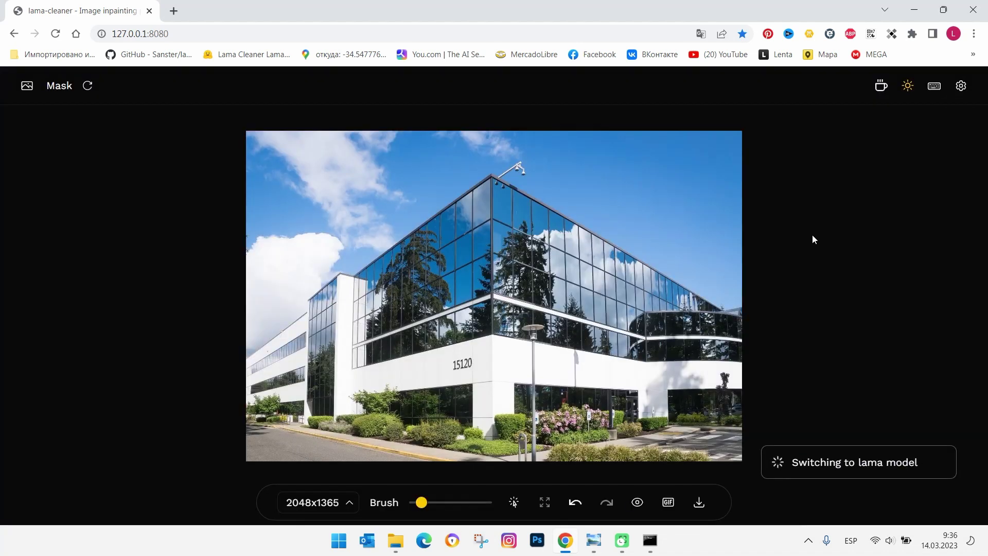
Zoom in and brush over the 15120 sign and the small leftover dark mark on the wall.
scroll(565, 303, "up", 3)
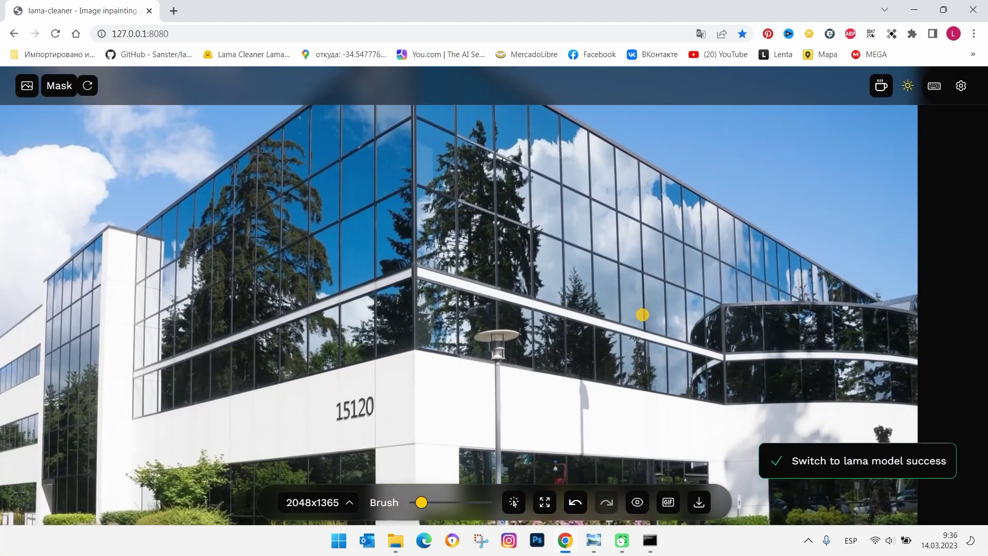
scroll(639, 310, "down", 1)
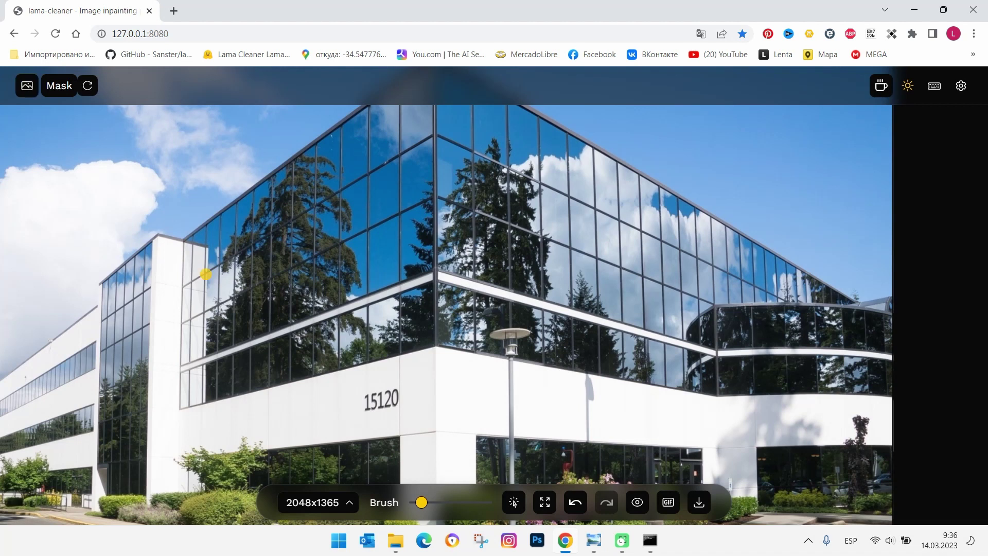
scroll(550, 347, "down", 1)
scroll(550, 347, "down", 1)
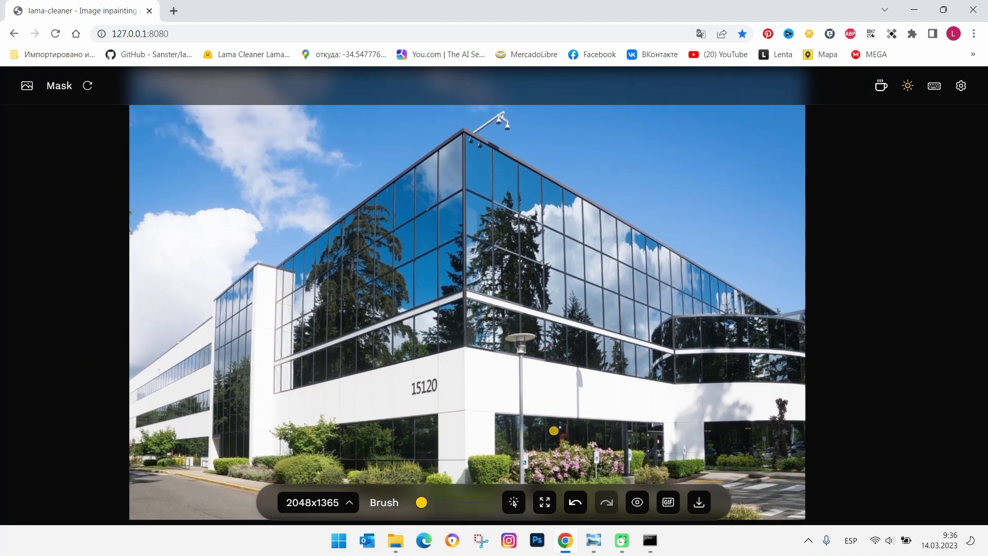
scroll(537, 459, "up", 2)
scroll(537, 459, "up", 1)
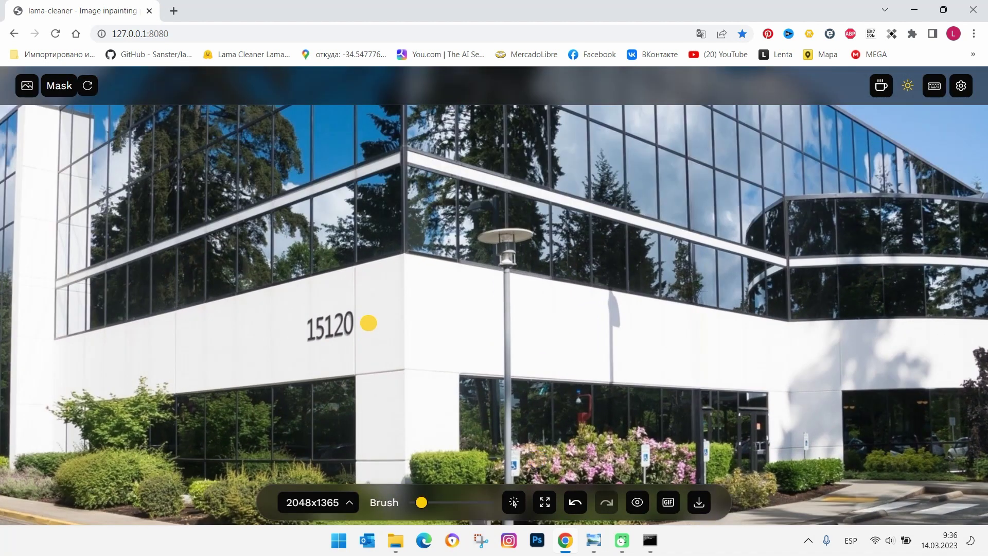
left_click_drag(300, 312, 363, 316)
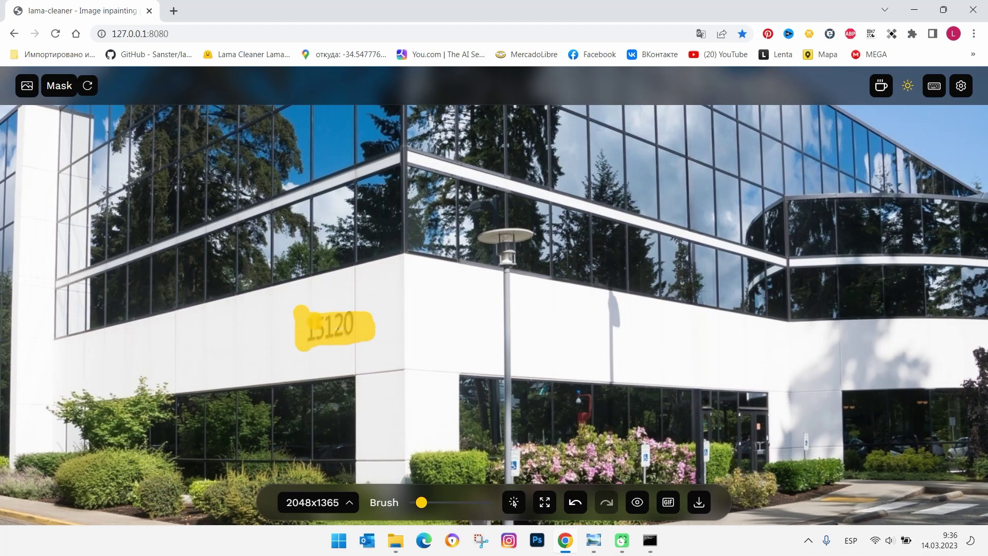
left_click_drag(303, 321, 363, 319)
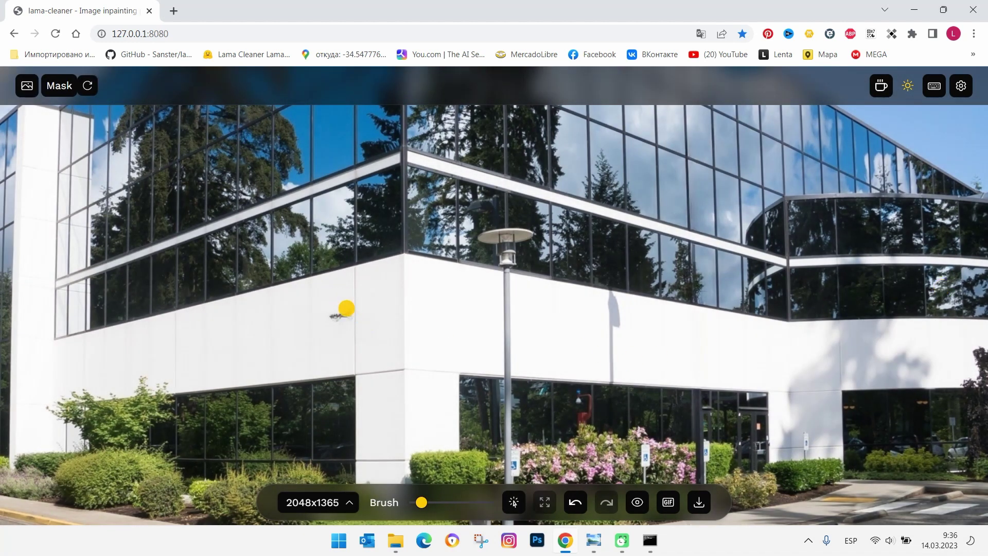
left_click_drag(346, 313, 348, 310)
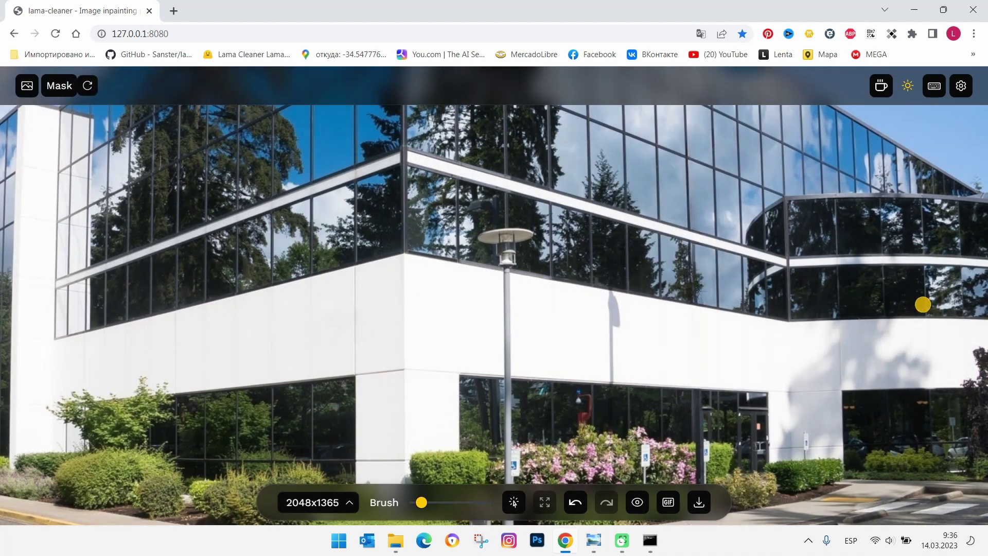
Undo the removals to compare, redo the 15120 removal, and save the edited image.
left_click(575, 506)
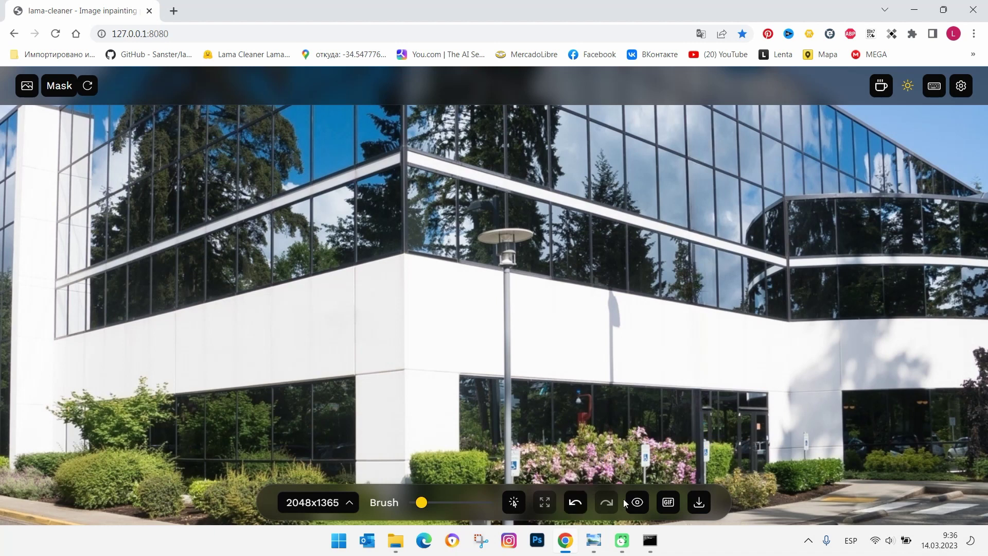
left_click(584, 508)
left_click(584, 509)
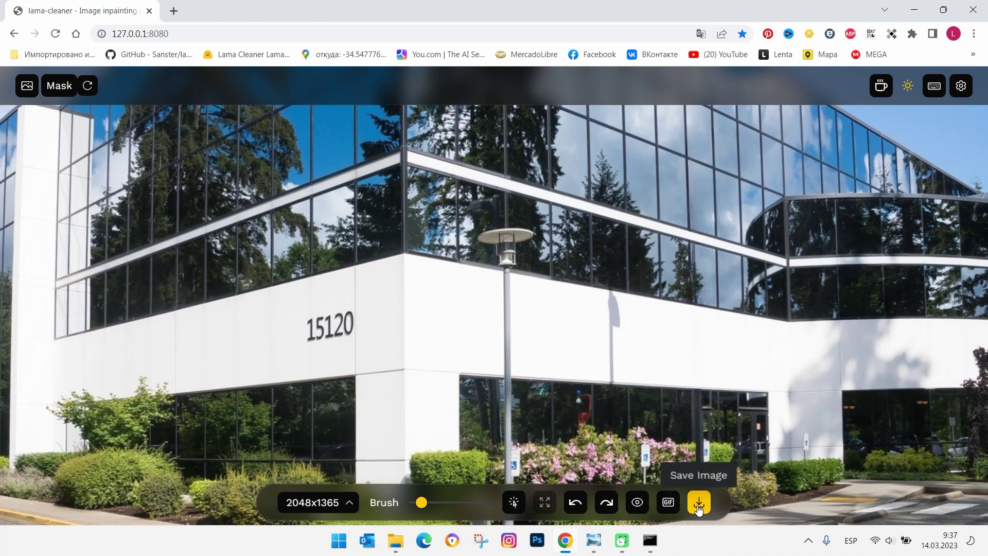
left_click(609, 507)
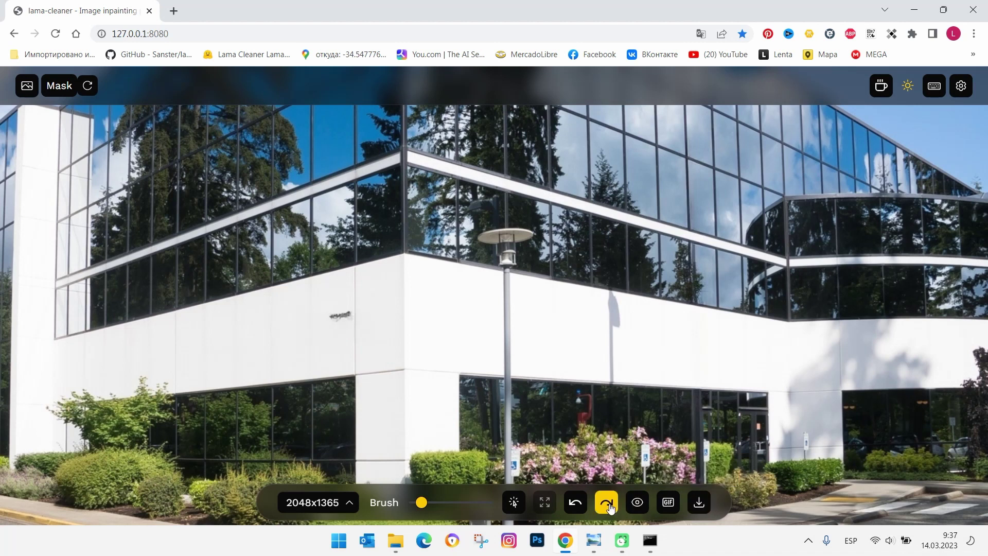
left_click(699, 506)
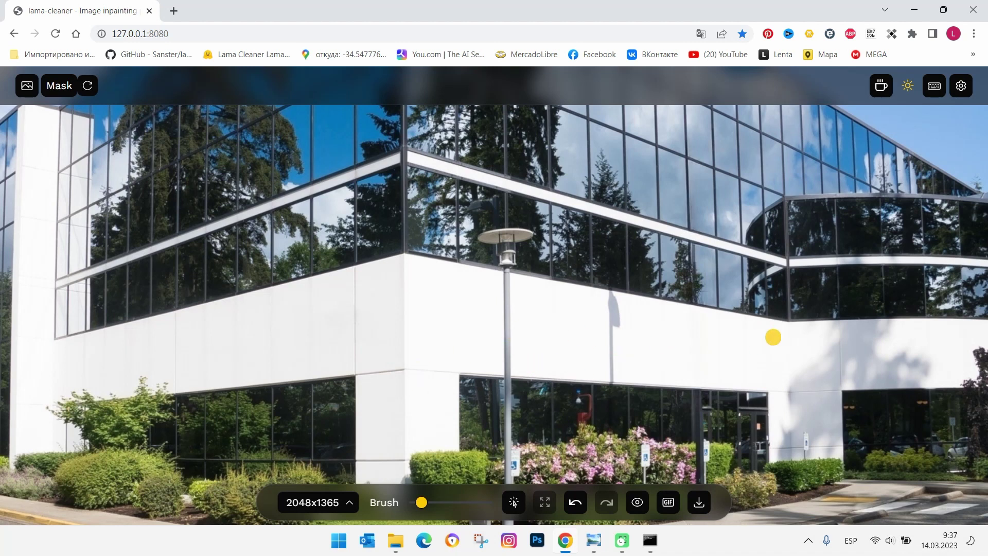
scroll(773, 337, "down", 2)
scroll(772, 340, "down", 2)
scroll(772, 340, "down", 2)
scroll(772, 344, "down", 1)
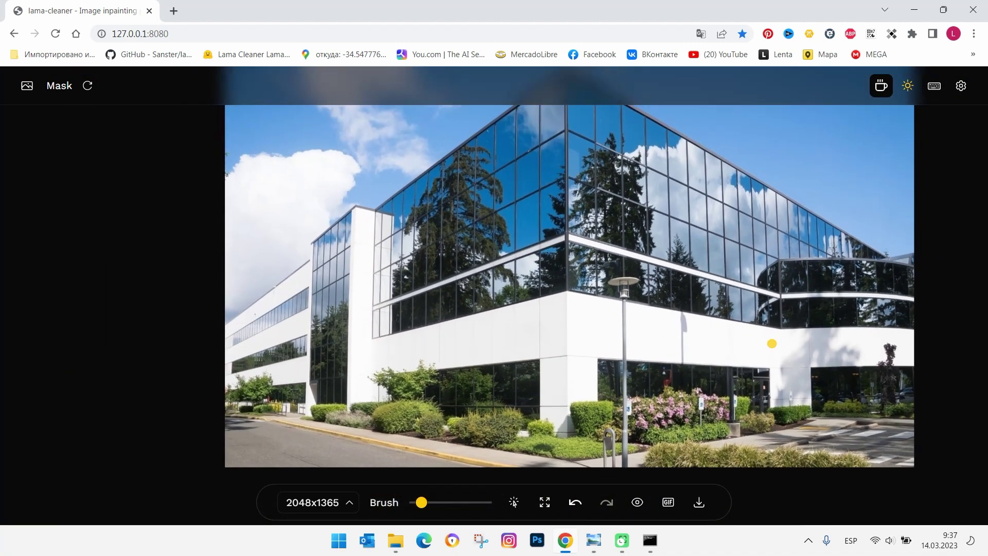
scroll(771, 343, "up", 2)
scroll(771, 342, "down", 1)
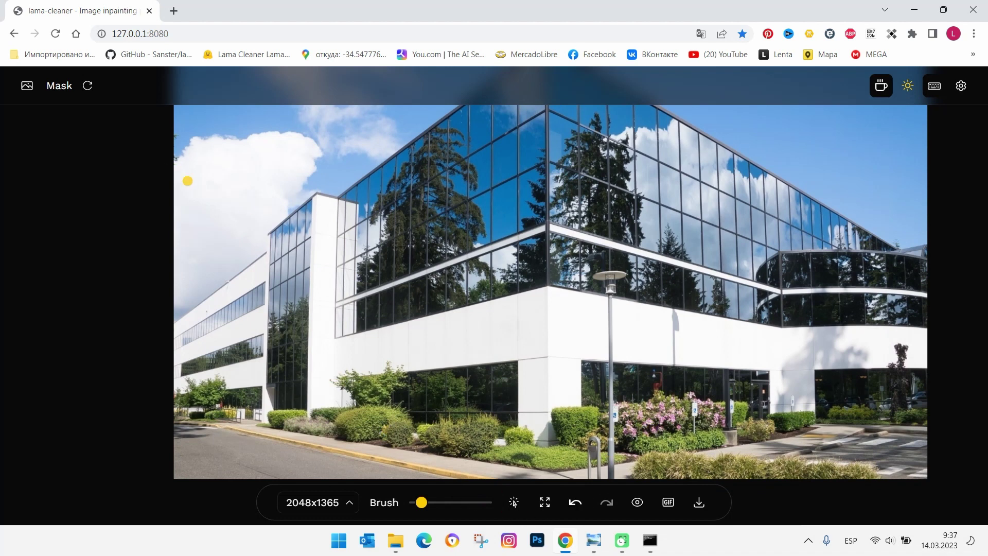
left_click(549, 510)
scroll(813, 291, "up", 2)
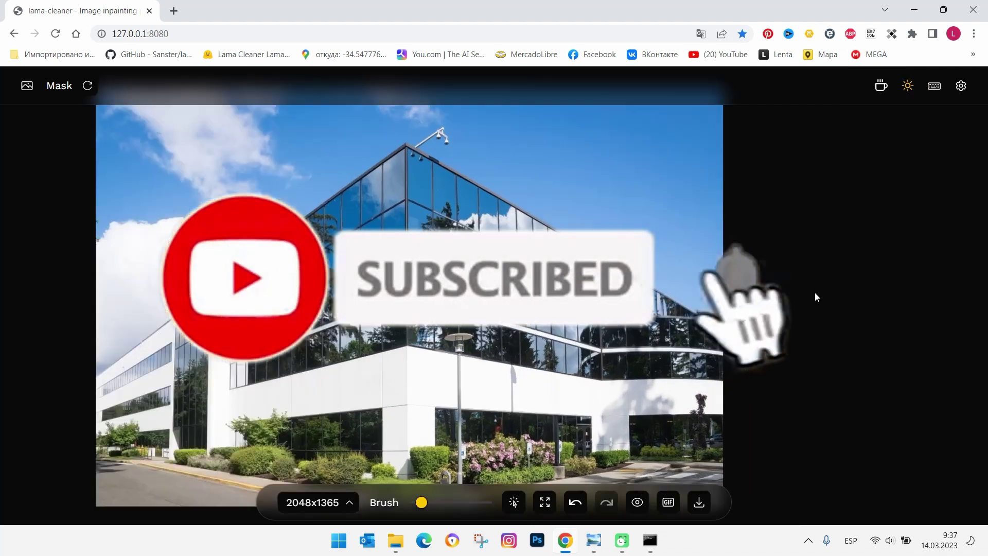
scroll(844, 273, "down", 1)
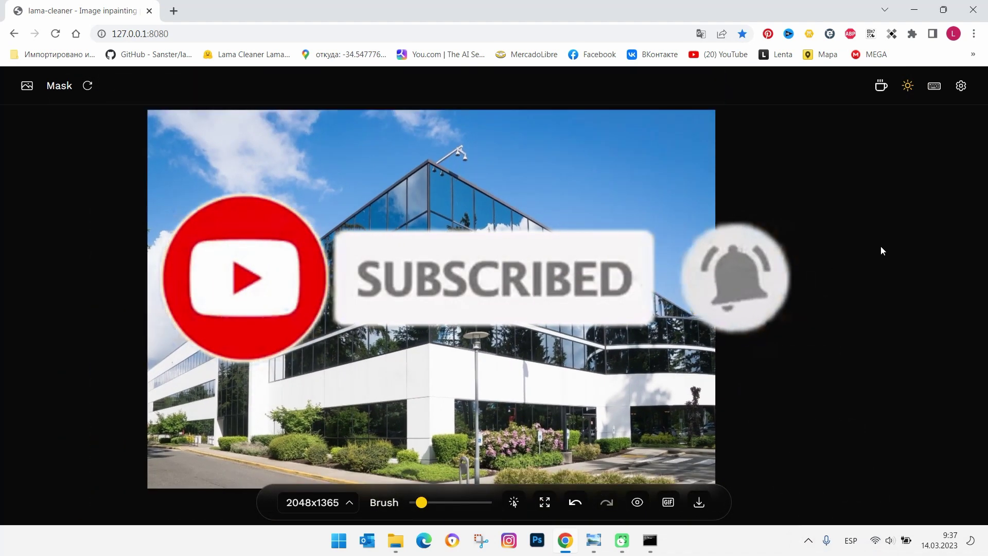